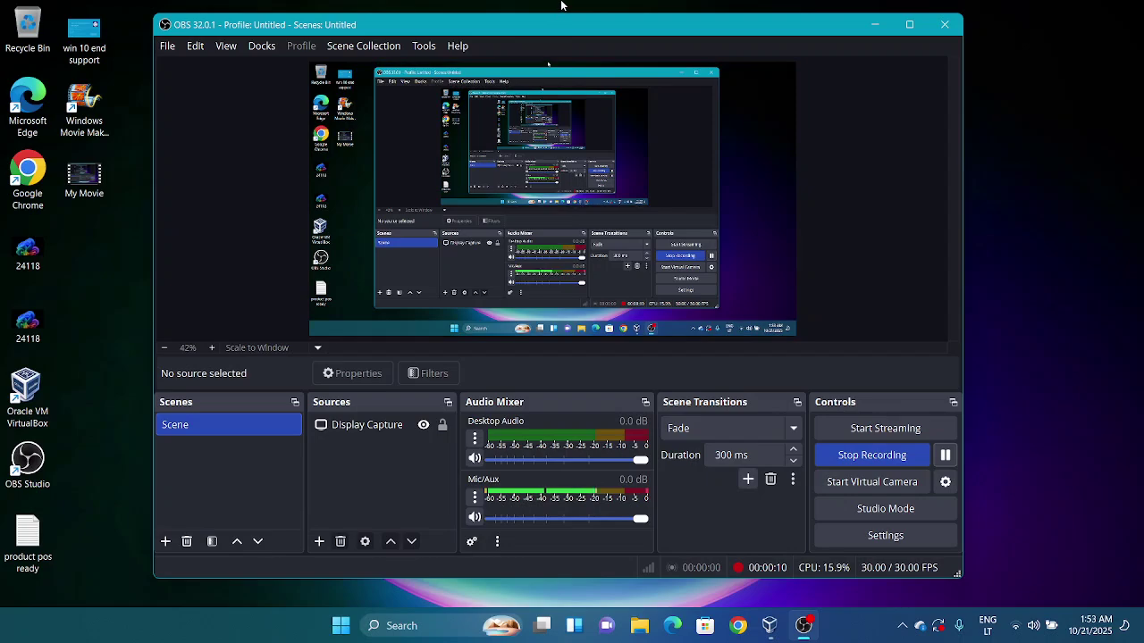
Step: Minimize the OBS Studio window while the screen recording keeps running
left_click(876, 25)
Step: Start a new VM named 'Windows 8.1', type Windows 8.1 (32-bit), with 1024 MB memory
left_click(767, 626)
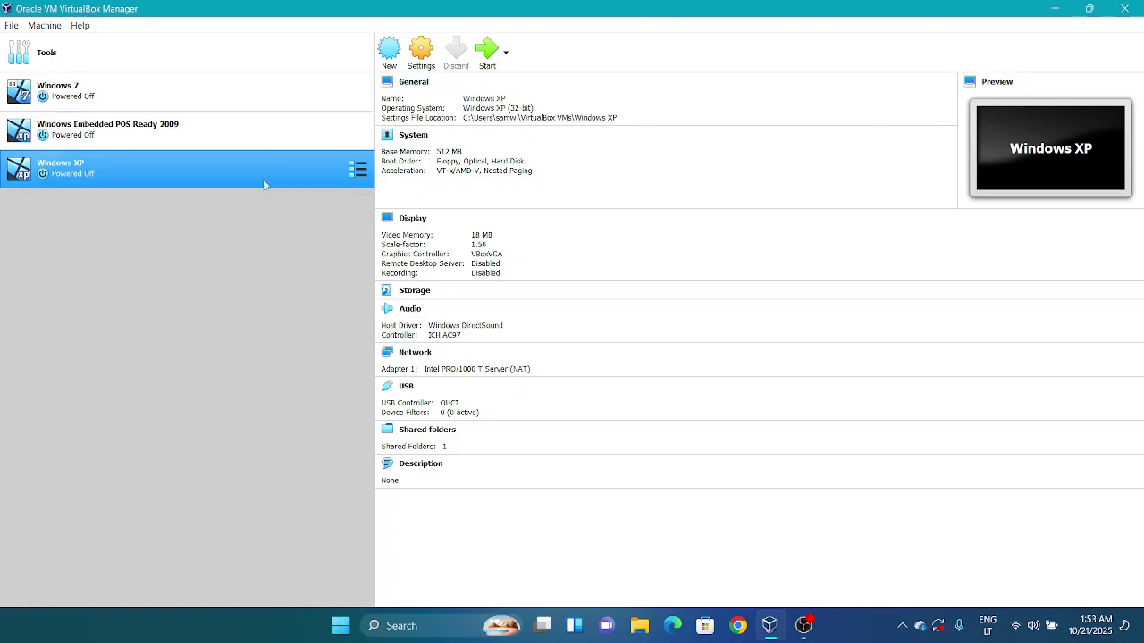
left_click(384, 59)
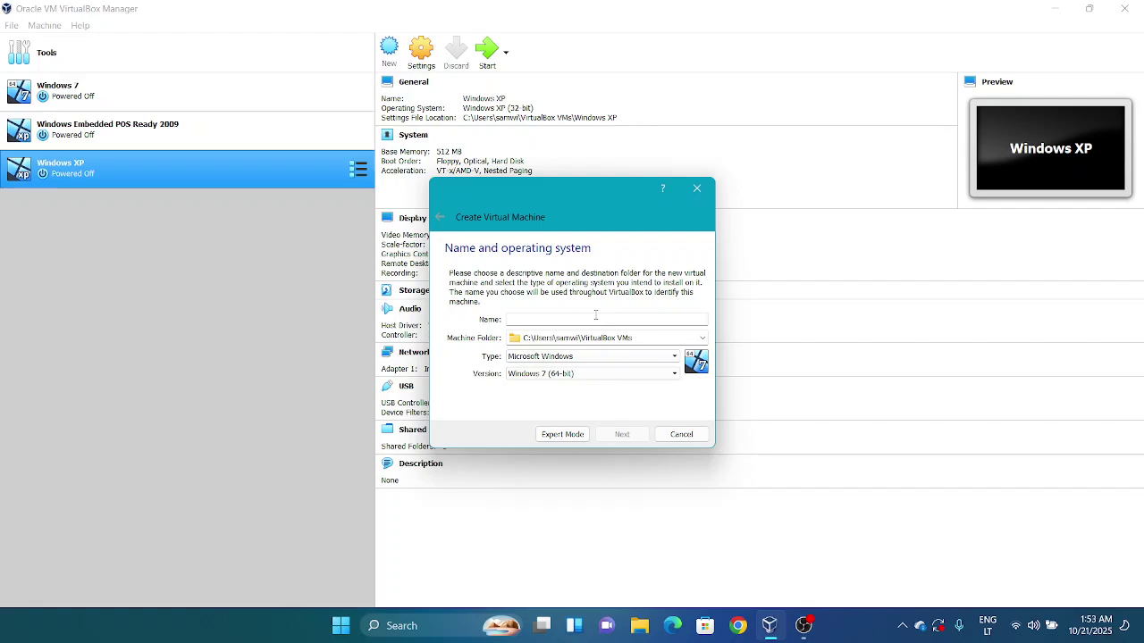
type("Windowsm")
key("BackSpace")
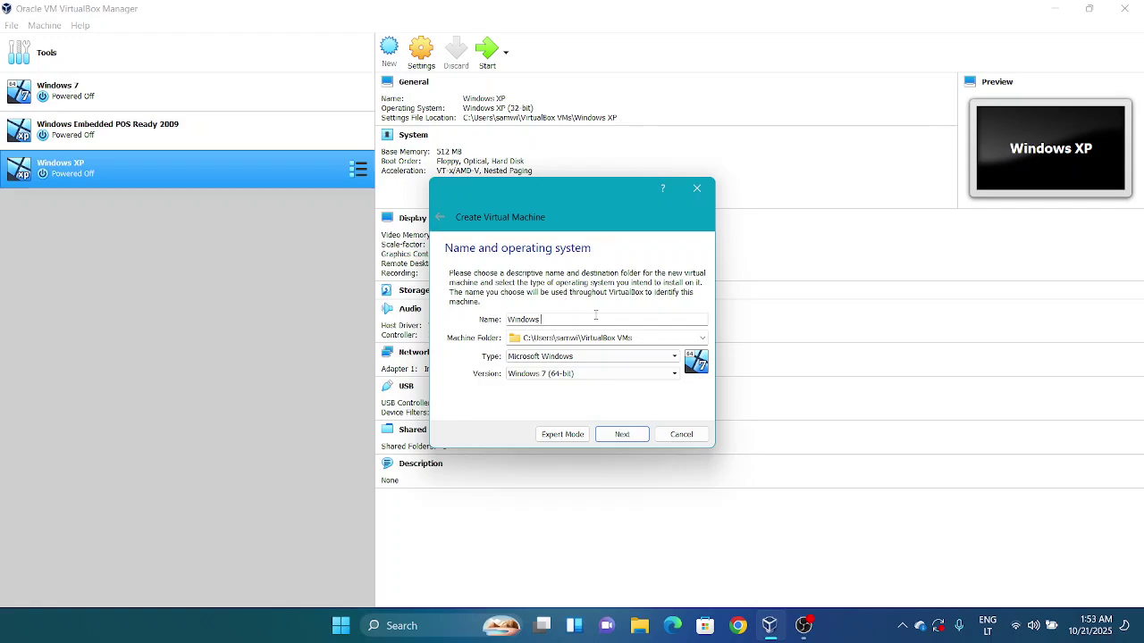
type("8.1")
left_click(588, 376)
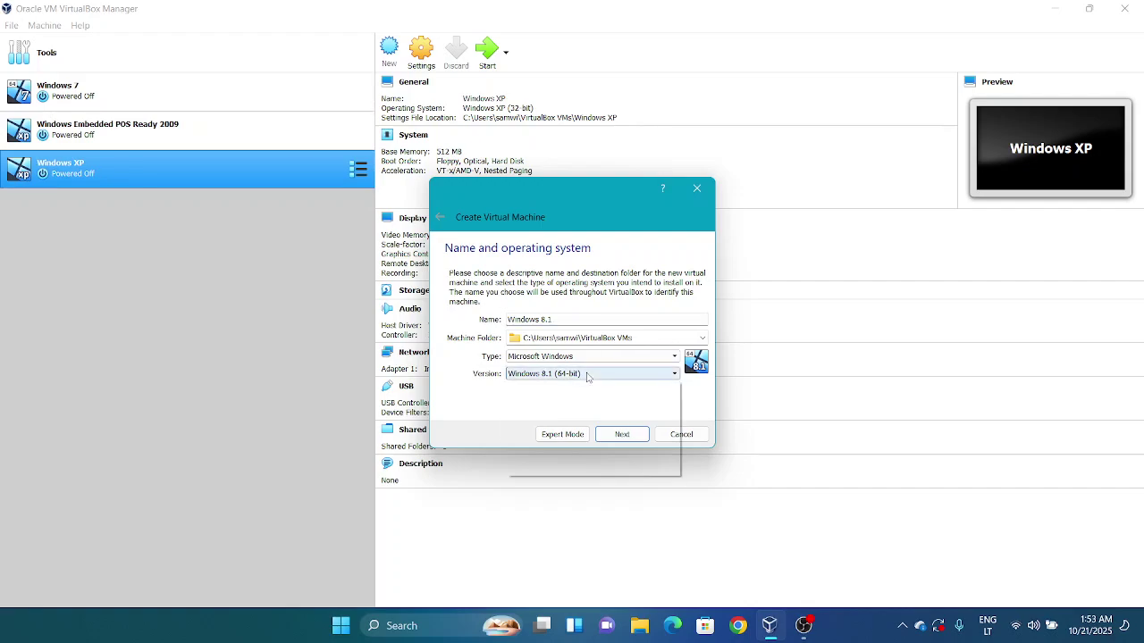
left_click(584, 461)
left_click(618, 434)
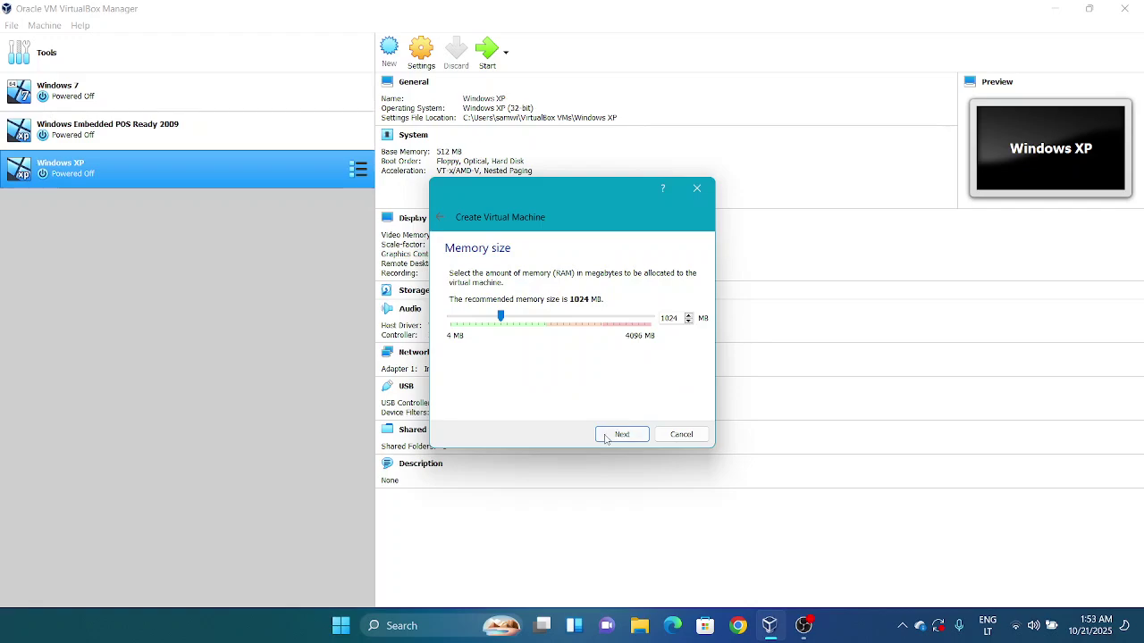
left_click(608, 437)
Step: Create the machine with a new 40 GB virtual hard disk using default file type and storage
left_click(622, 435)
left_click(635, 455)
left_click(636, 455)
left_click(648, 454)
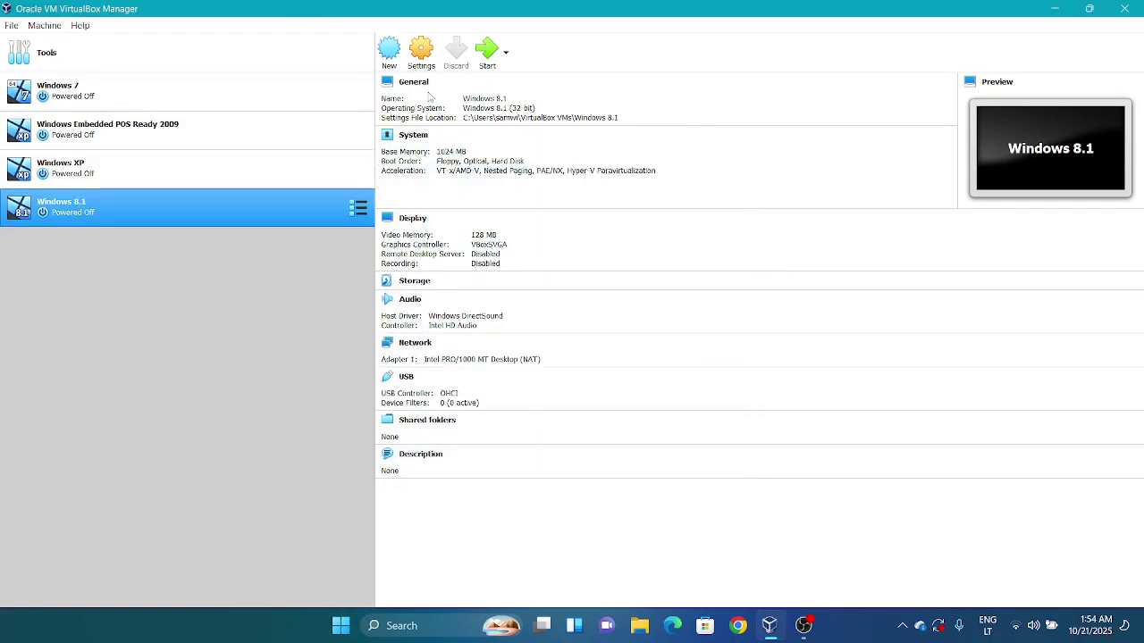
Step: Load Win8.1_English_x32.iso into the Windows 8.1 machine's empty optical drive and save the settings
left_click(418, 47)
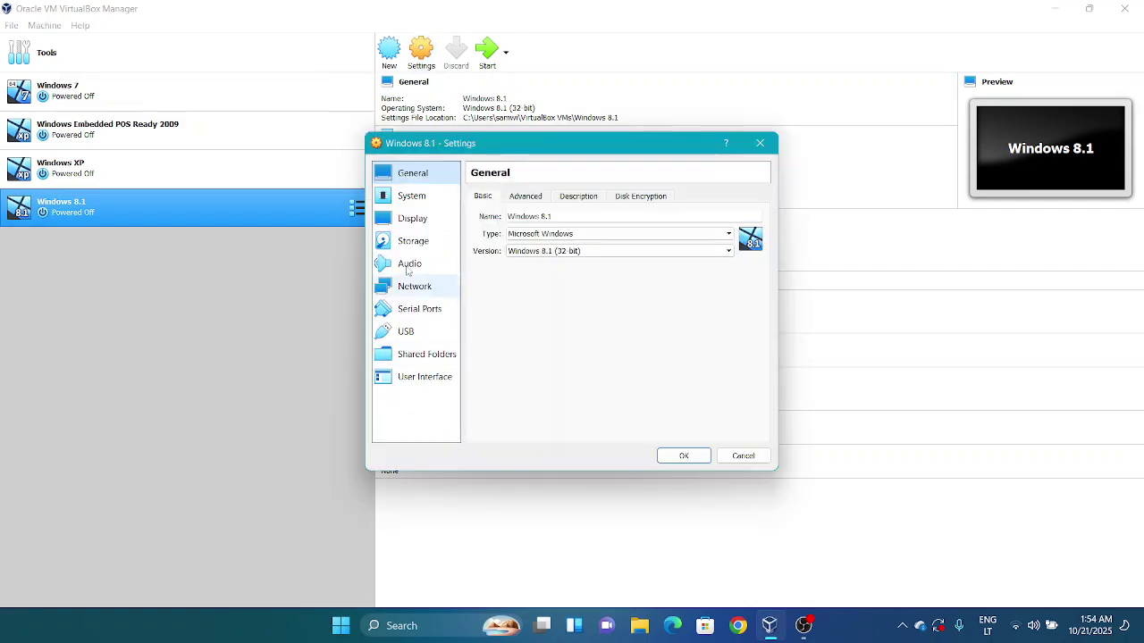
left_click(422, 248)
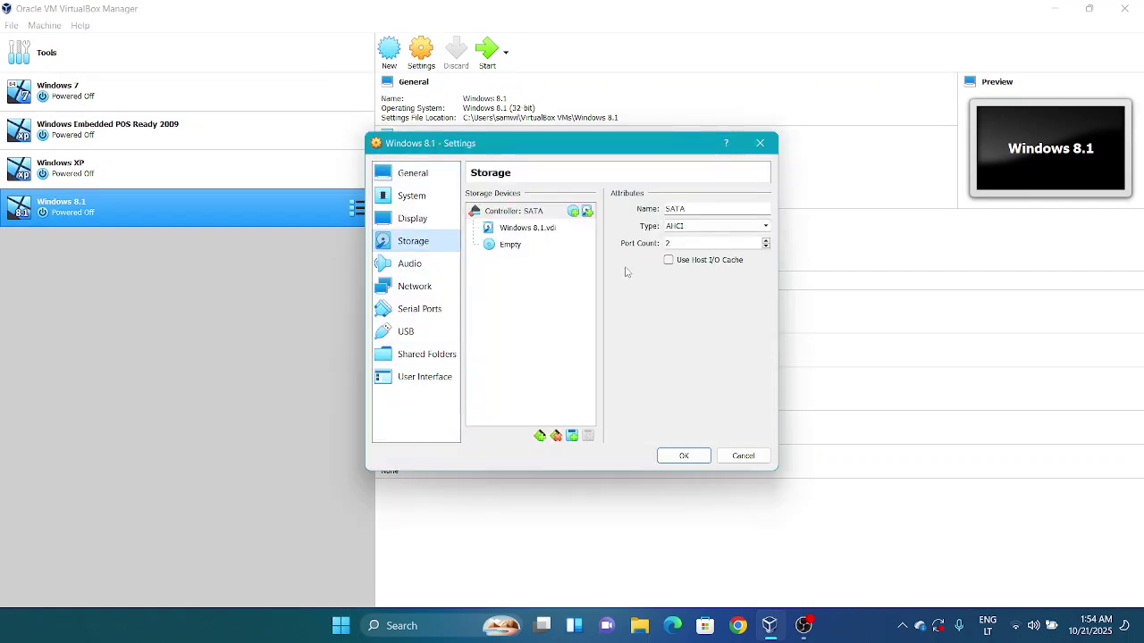
left_click(532, 243)
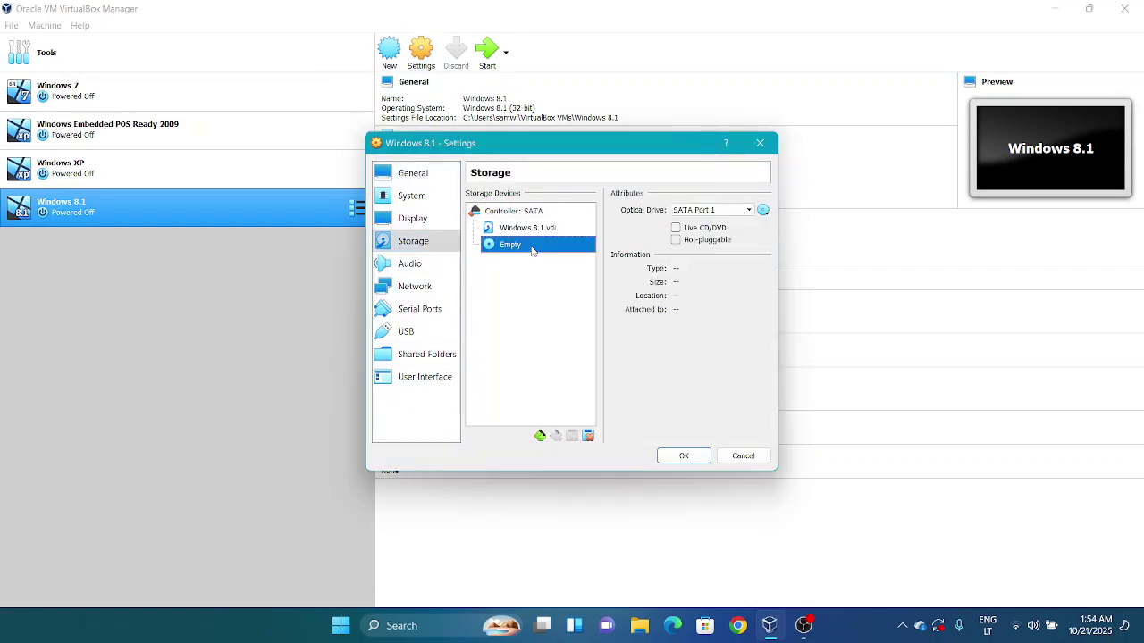
left_click(763, 210)
left_click(801, 233)
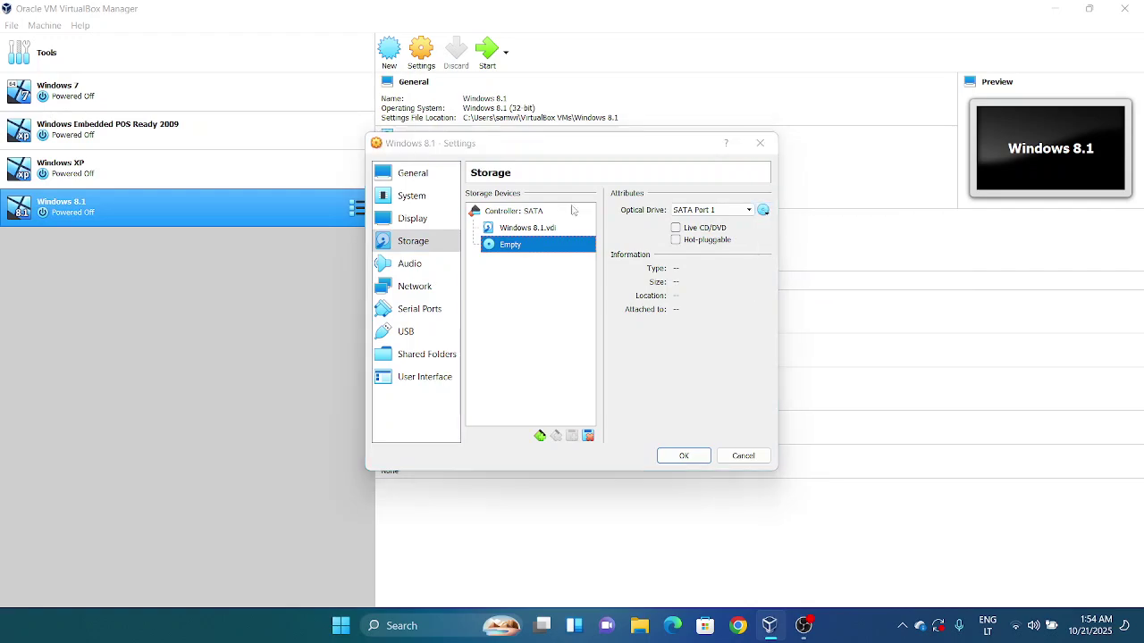
left_click(536, 291)
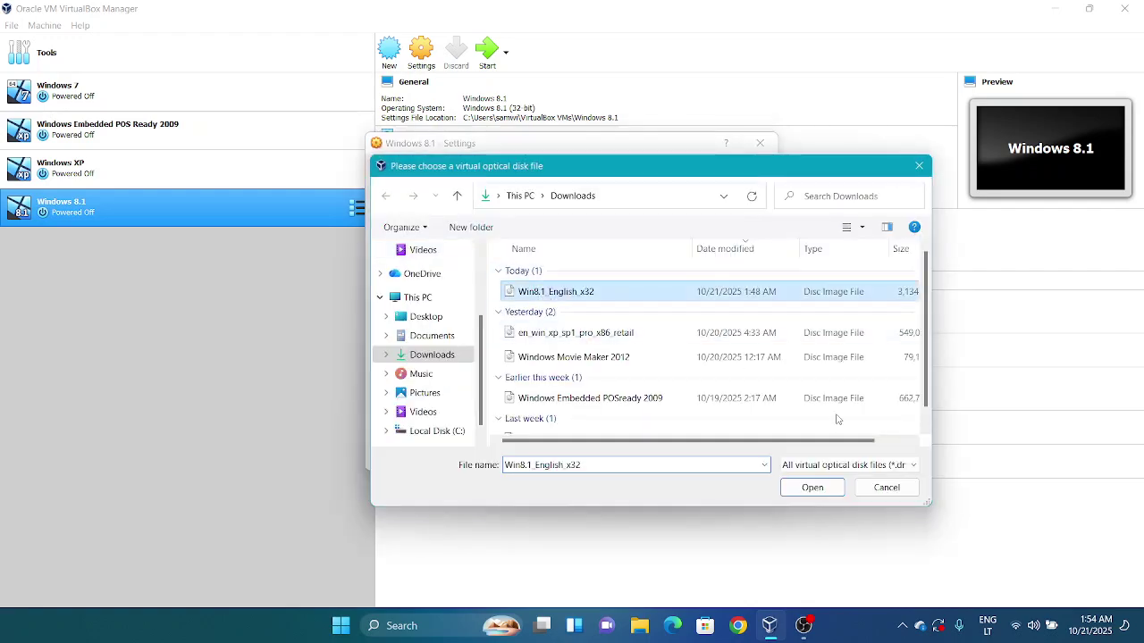
left_click(812, 487)
left_click(687, 456)
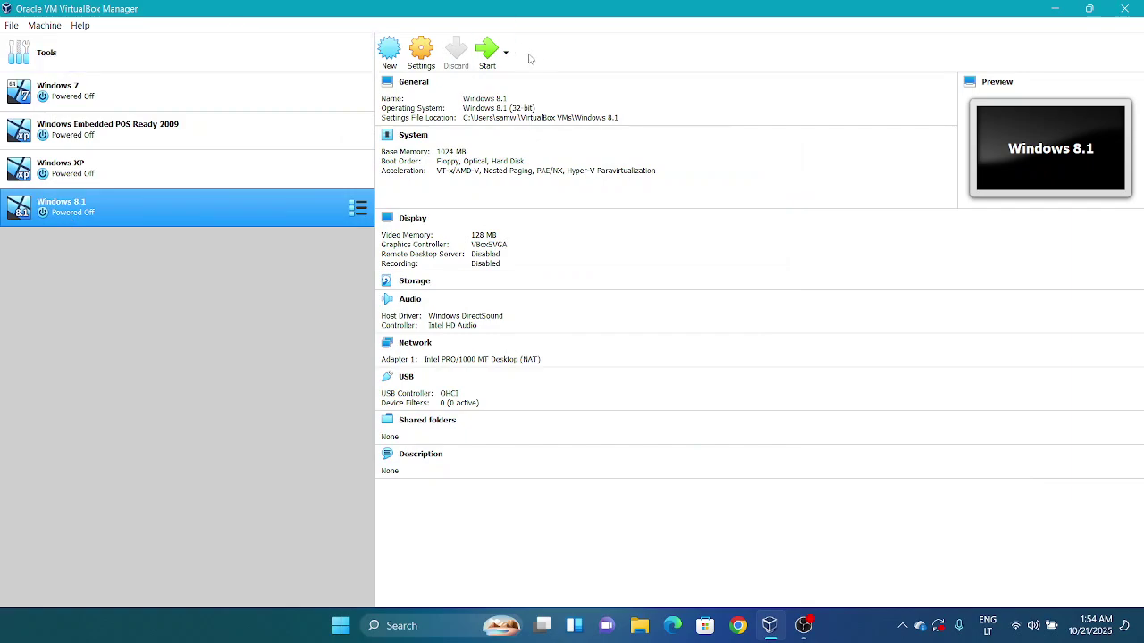
Step: Start the Windows 8.1 VM, move its window up-left and maximize it while Setup boots
left_click(486, 49)
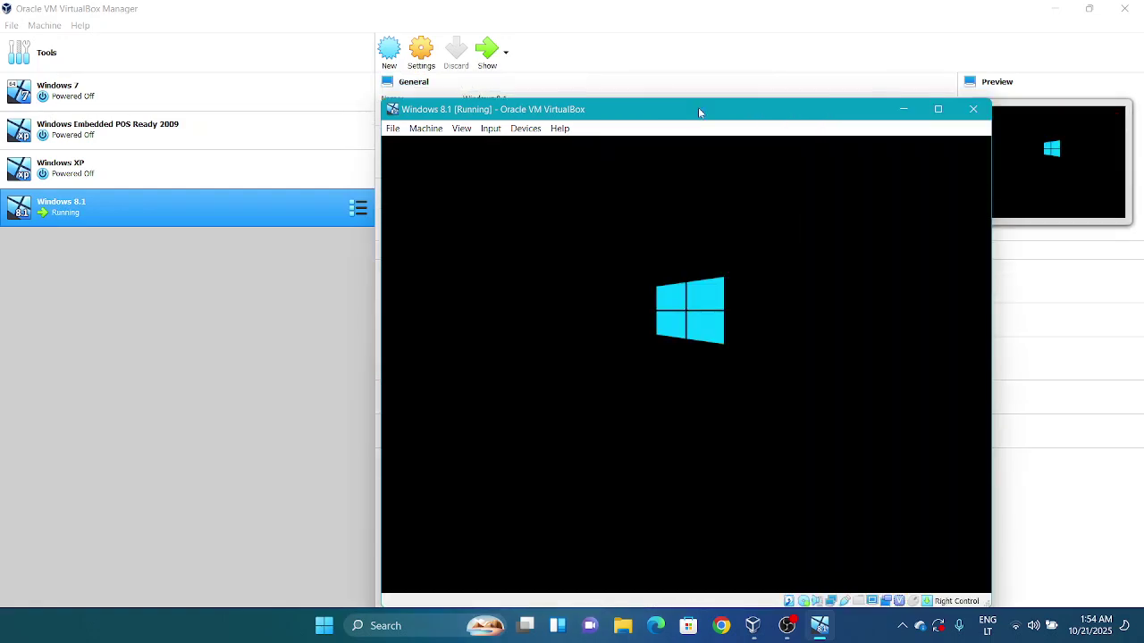
left_click_drag(698, 107, 596, 45)
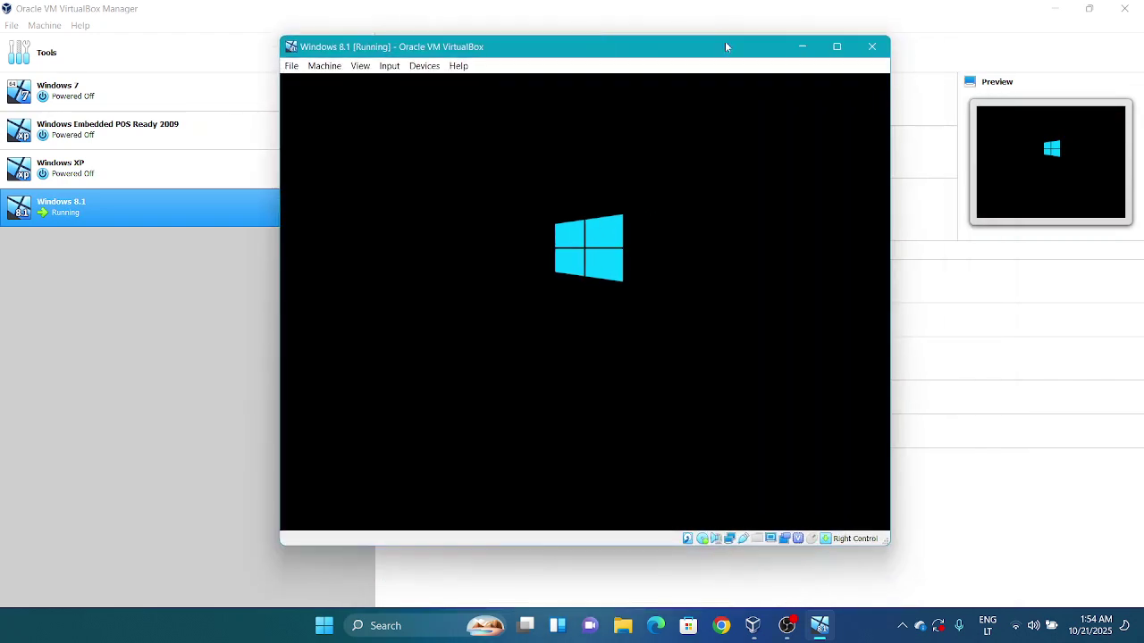
left_click(837, 45)
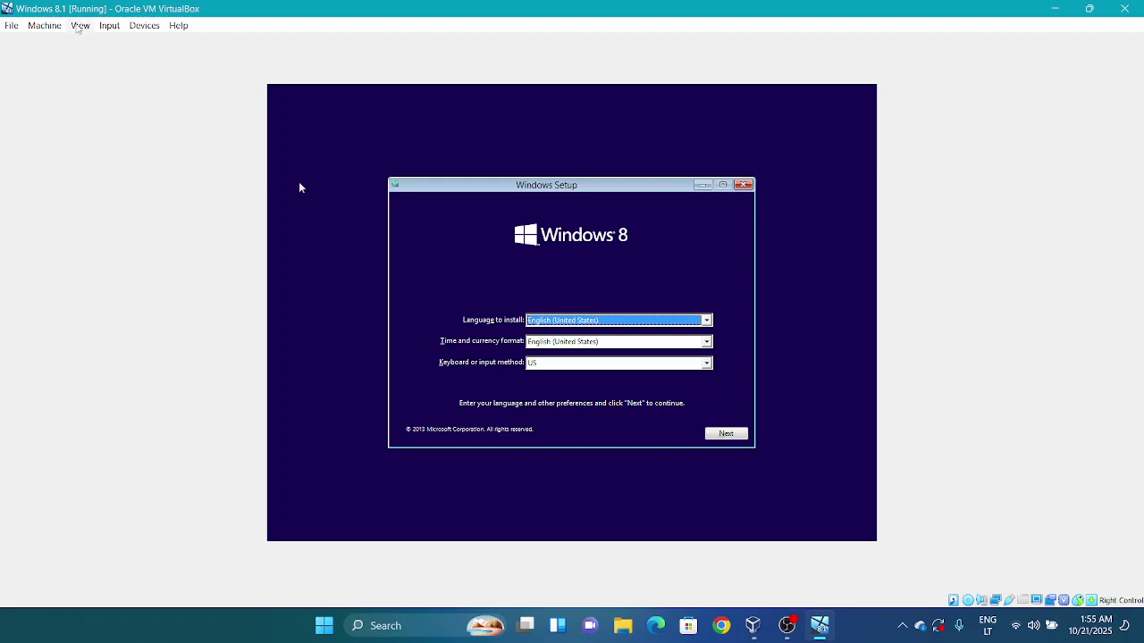
Step: Scale Virtual Screen 1 of the guest display to 125%
left_click(78, 26)
mouse_move(206, 203)
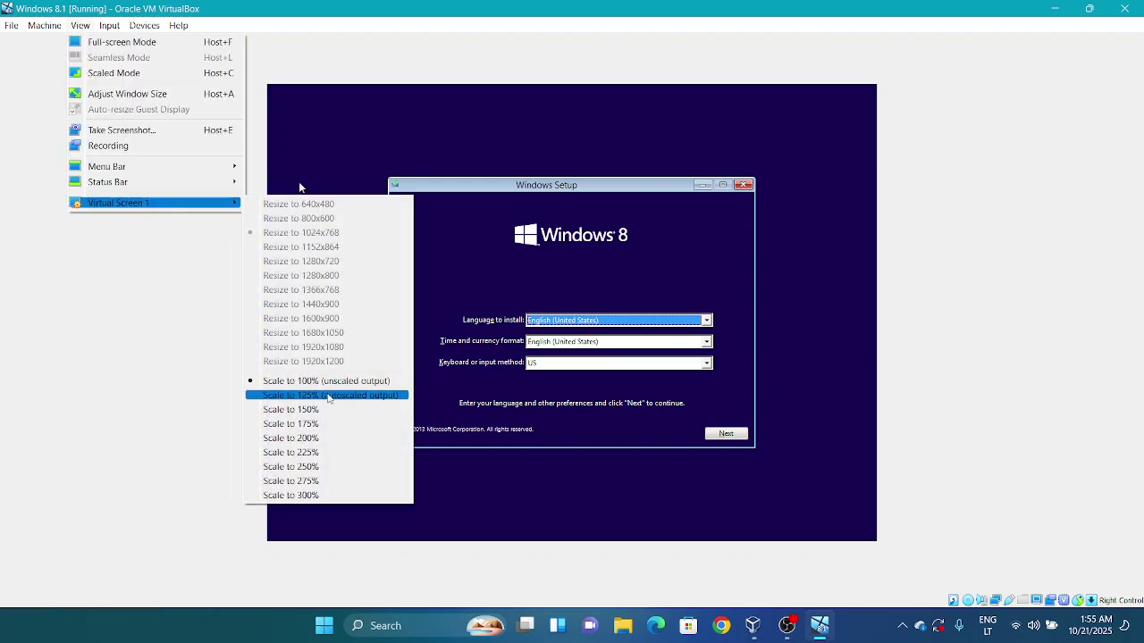
left_click(328, 396)
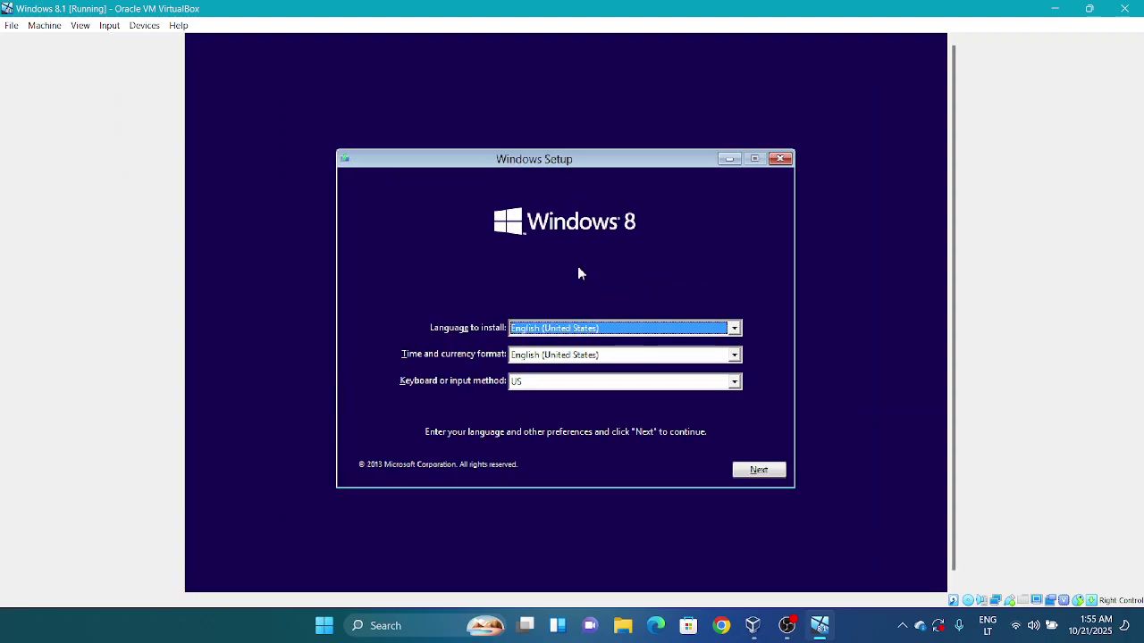
Step: Try full-screen mode, then switch to Scaled Mode and maximize the VM window
left_click(79, 25)
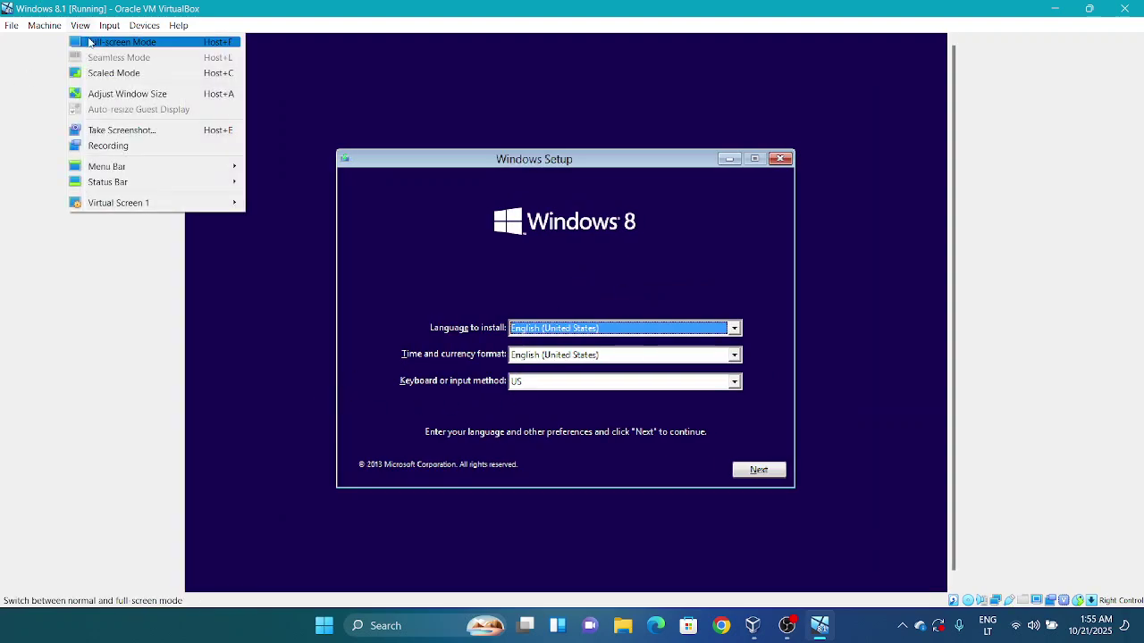
left_click(93, 41)
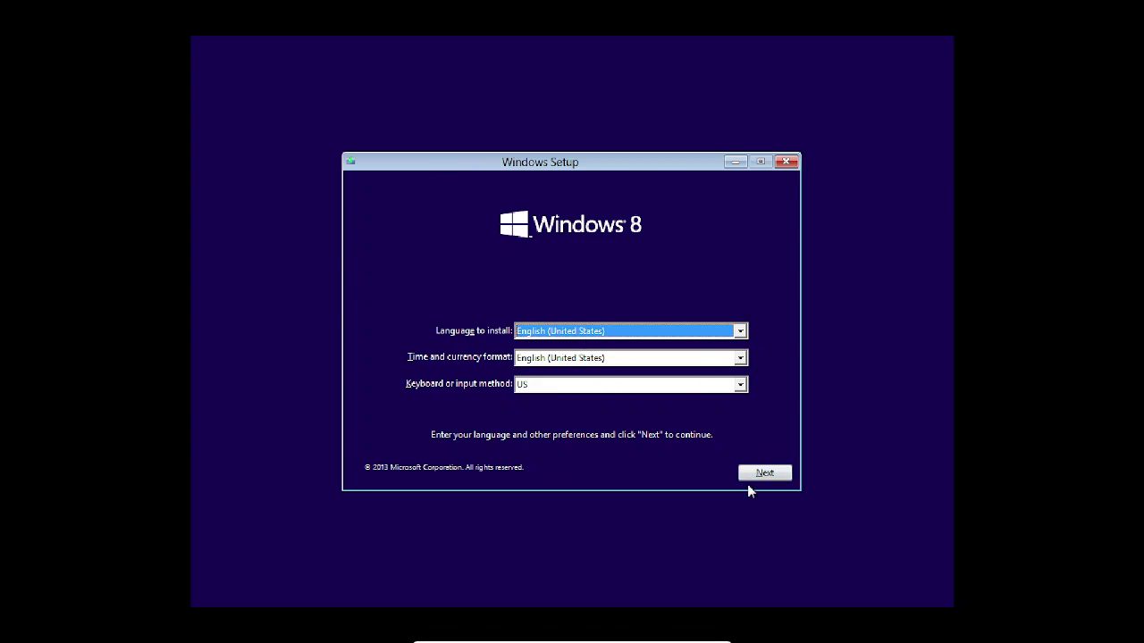
mouse_move(447, 639)
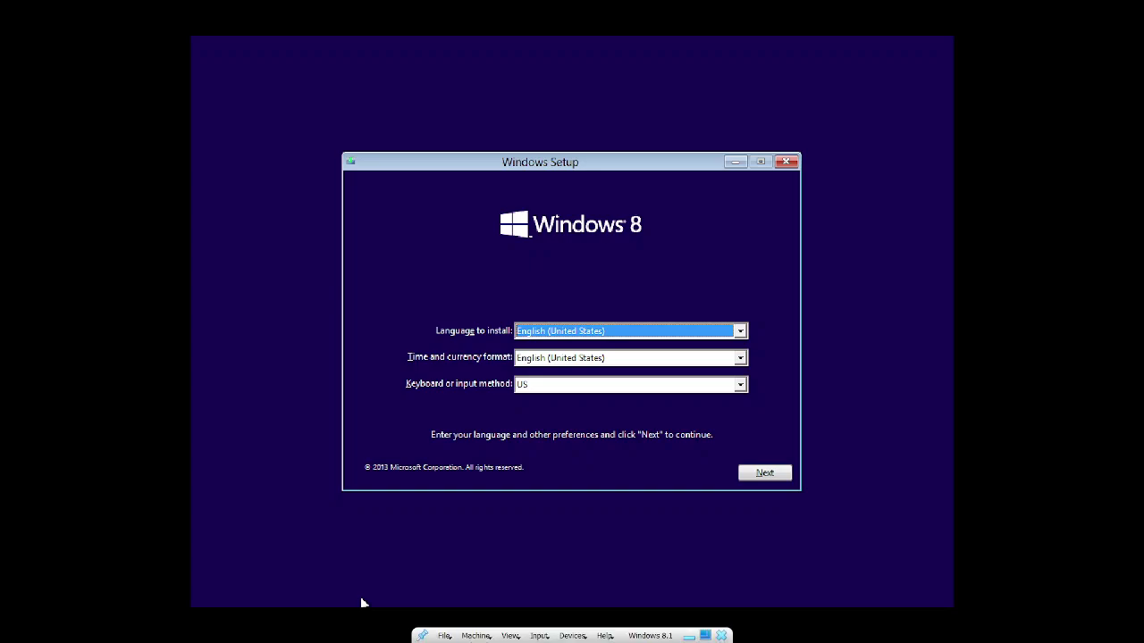
left_click(510, 635)
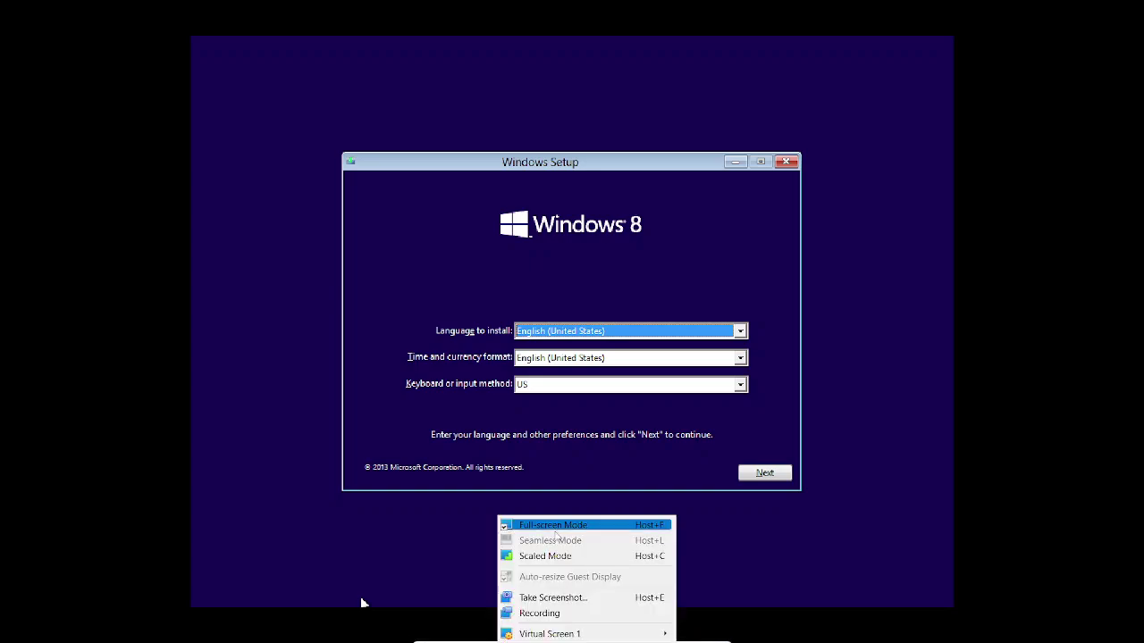
left_click(567, 560)
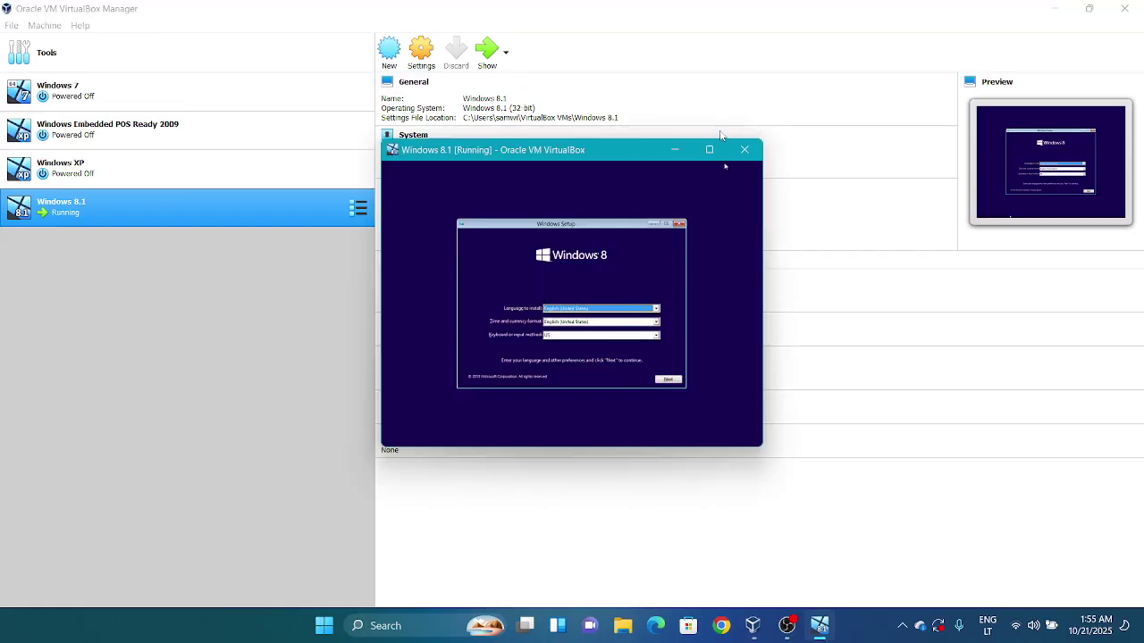
left_click(710, 150)
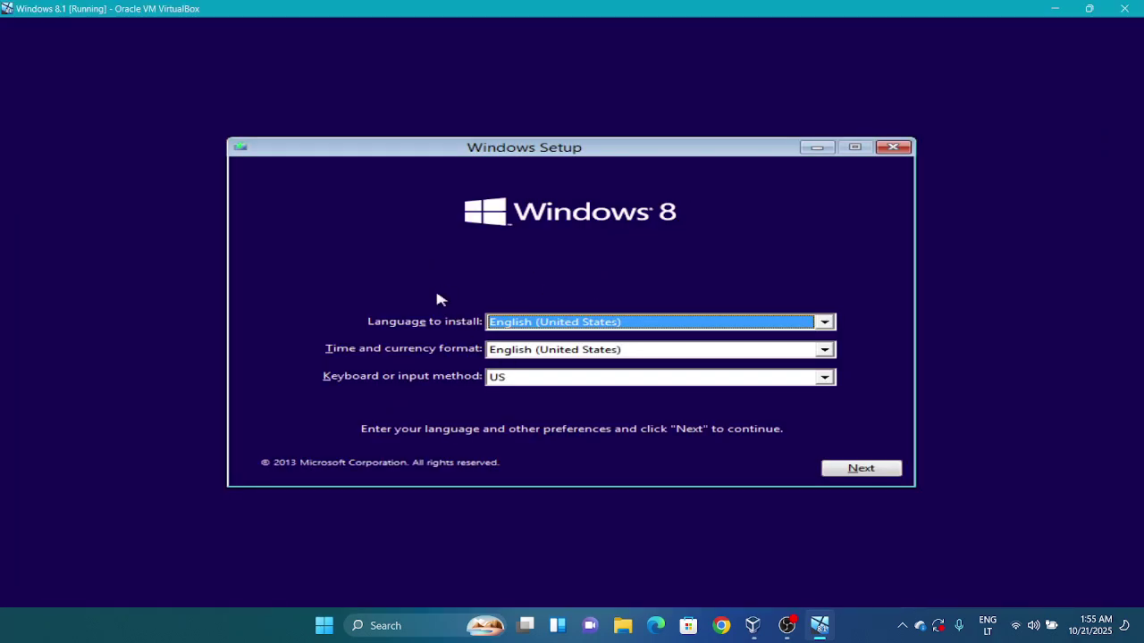
Step: Choose Lithuanian (Lithuania) time and currency format, continue, and begin Install now
left_click(646, 353)
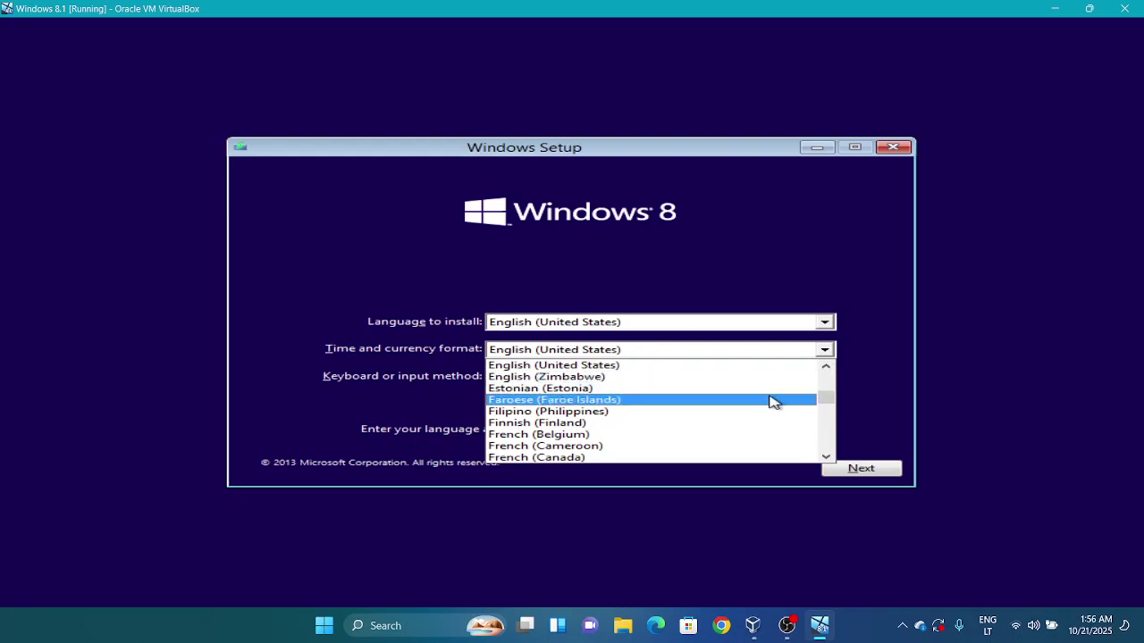
key("l")
key("l")
key("l")
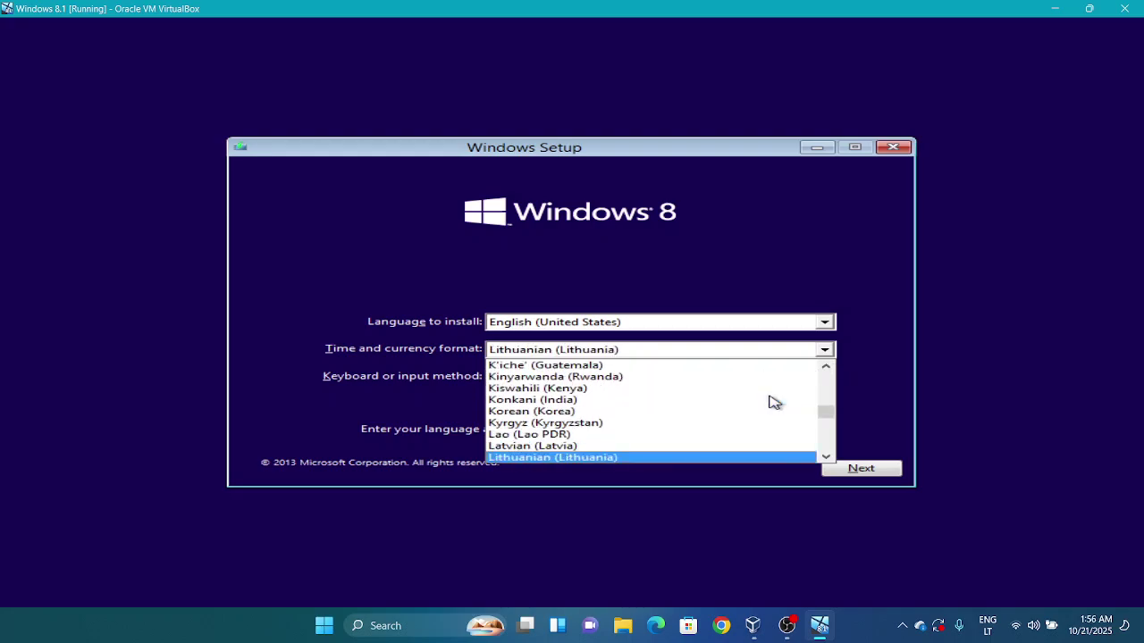
key("Return")
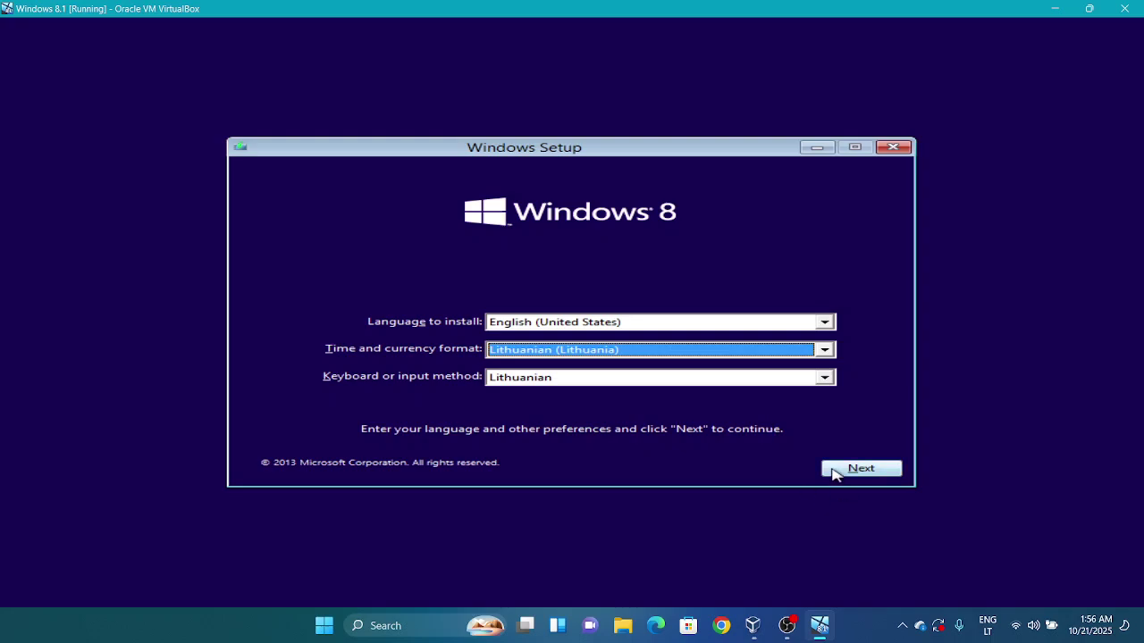
left_click(832, 474)
left_click(545, 324)
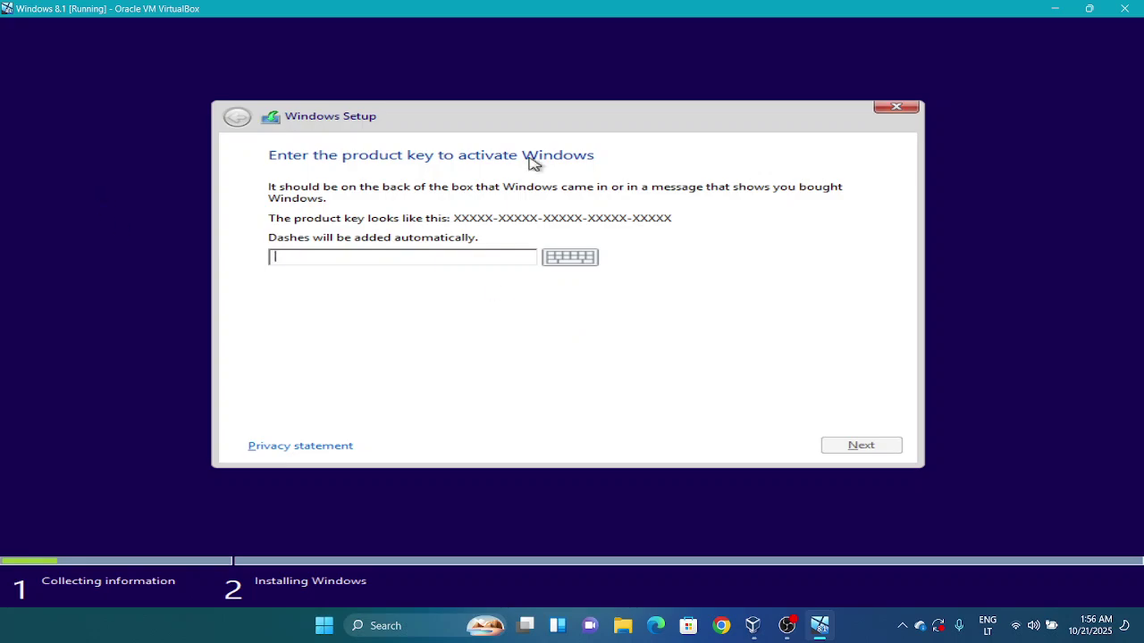
Step: Return the VM from full-screen to a normal window, then minimize it and the VirtualBox Manager
key("ctrl+c")
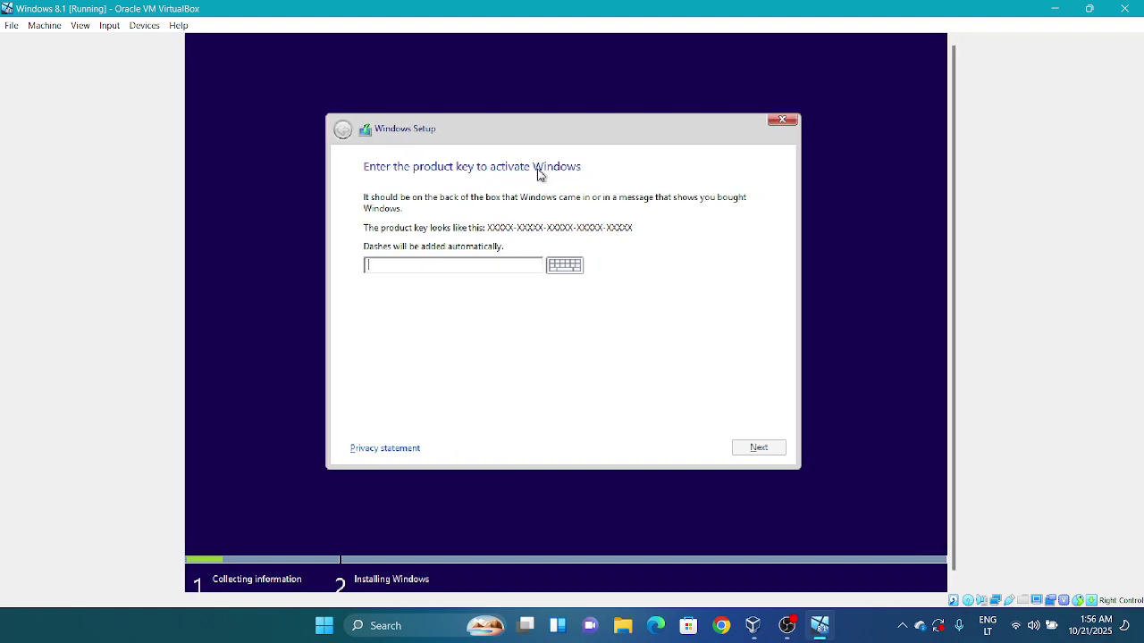
left_click(80, 26)
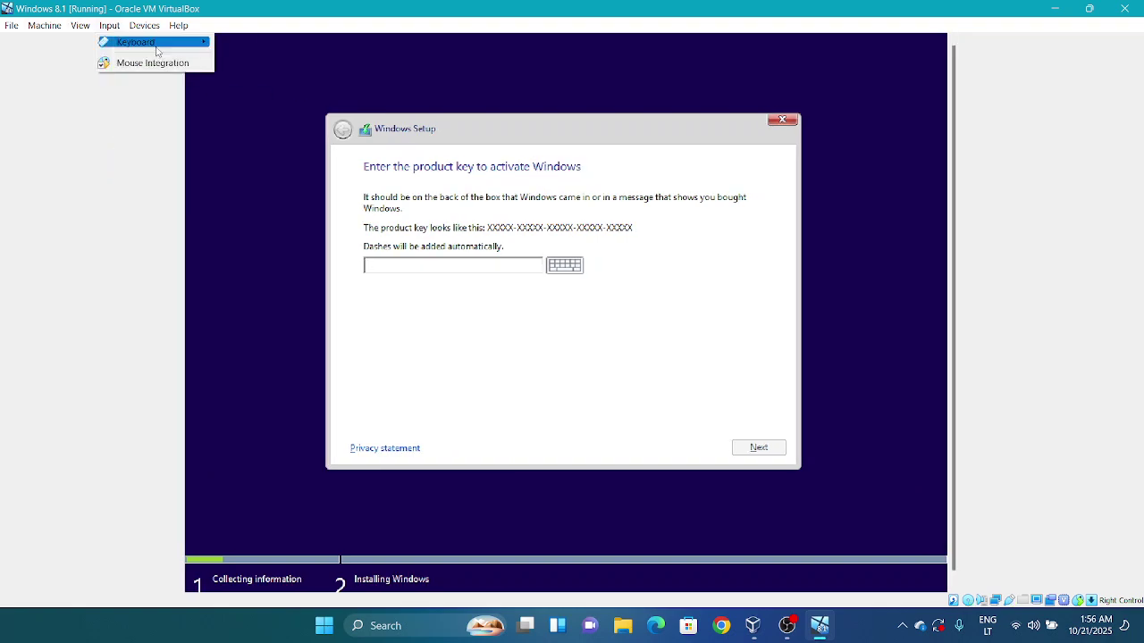
left_click(122, 42)
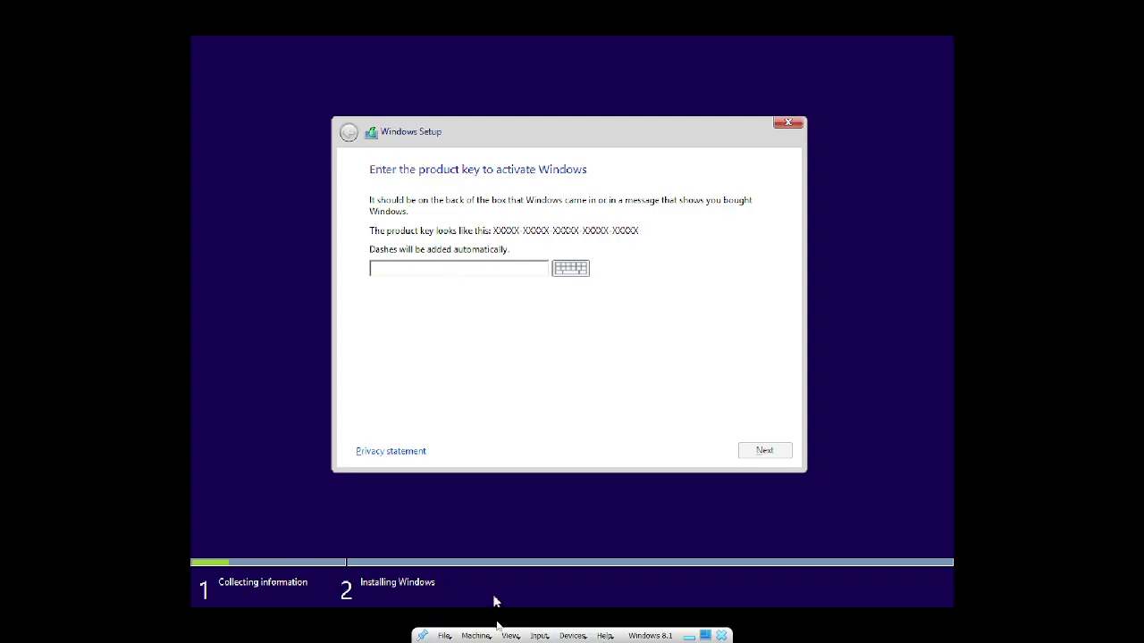
left_click(511, 636)
left_click(543, 557)
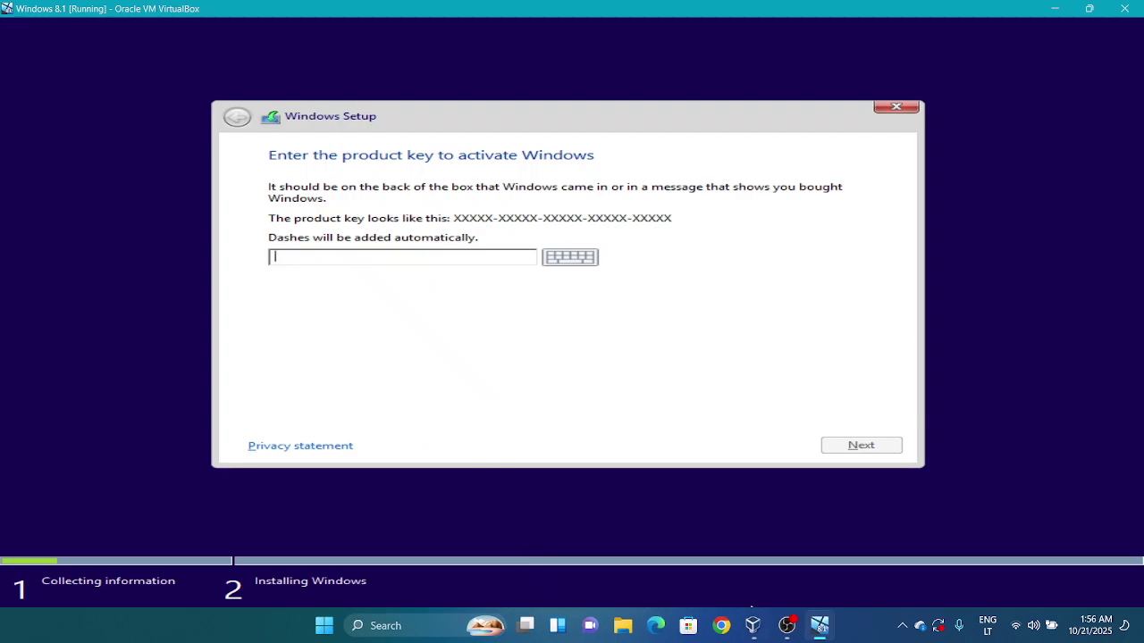
left_click(1055, 8)
left_click(1052, 9)
Step: Read the Windows 8.1 key in the 'product pos ready' Notepad file, then return to the VM
double_click(36, 556)
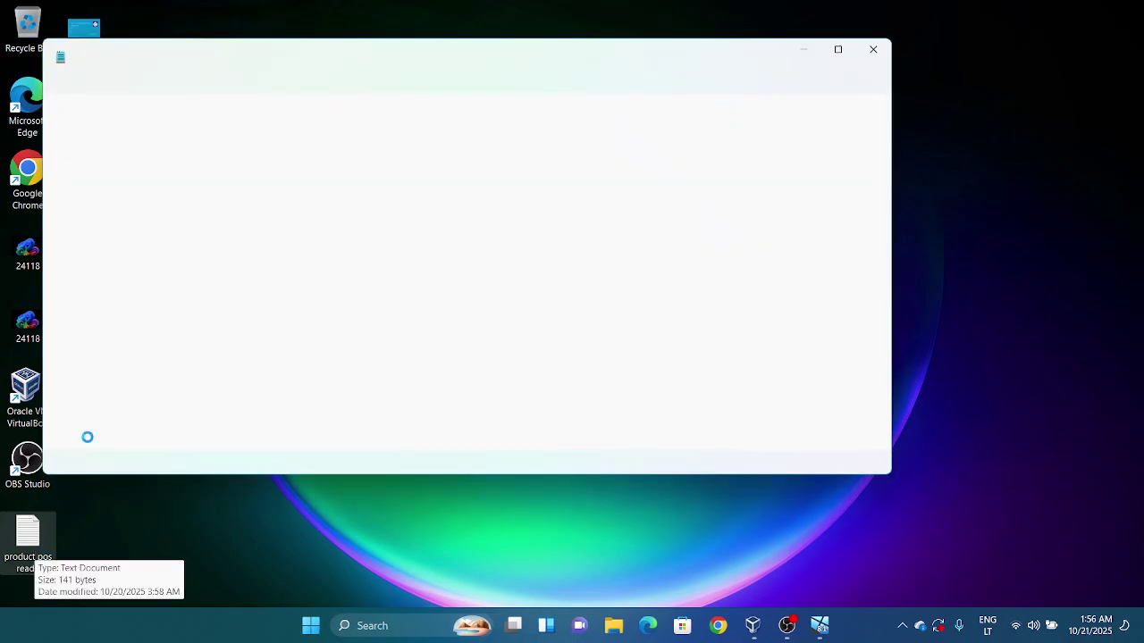
left_click_drag(61, 269, 86, 270)
left_click(150, 269)
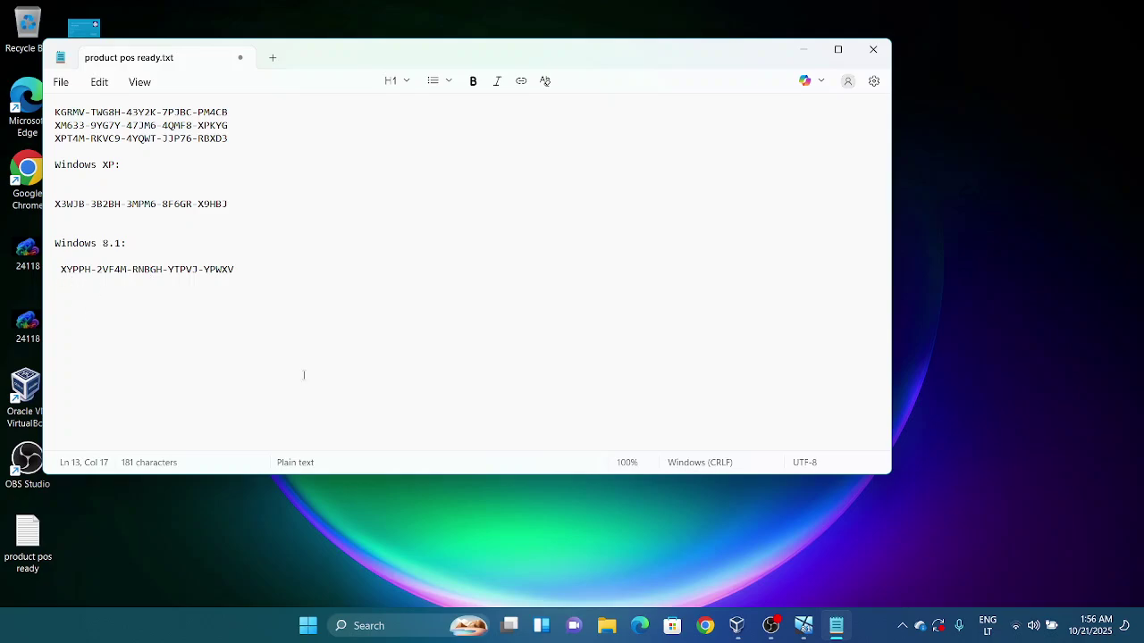
left_click(804, 628)
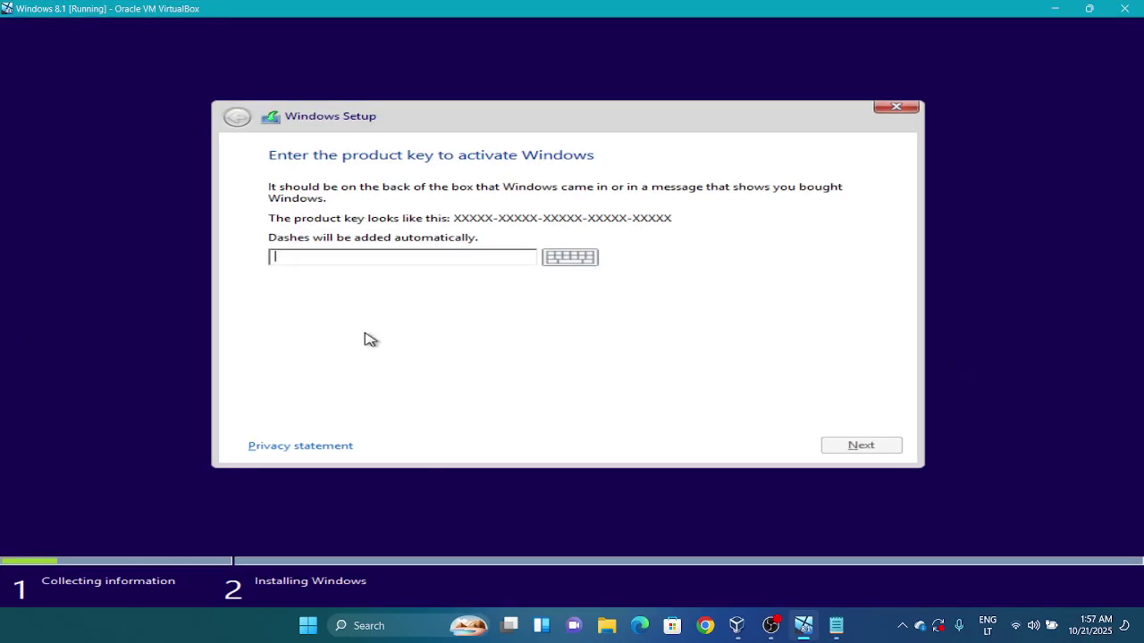
Step: Type the first two groups of the product key, checking Notepad between them
left_click(1054, 8)
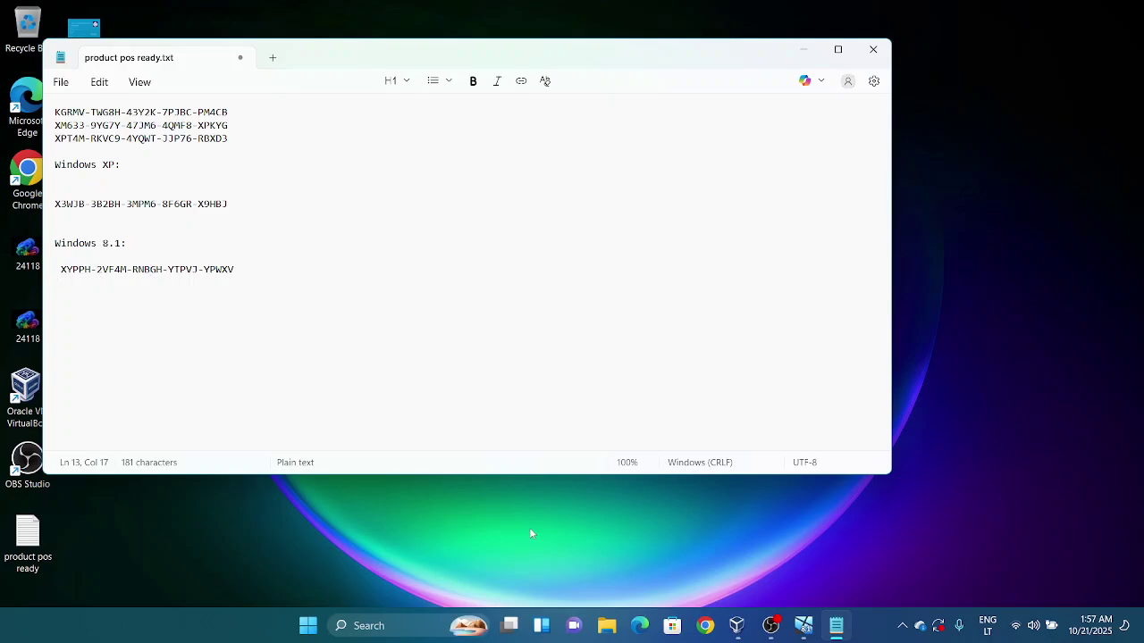
mouse_move(821, 640)
left_click(804, 626)
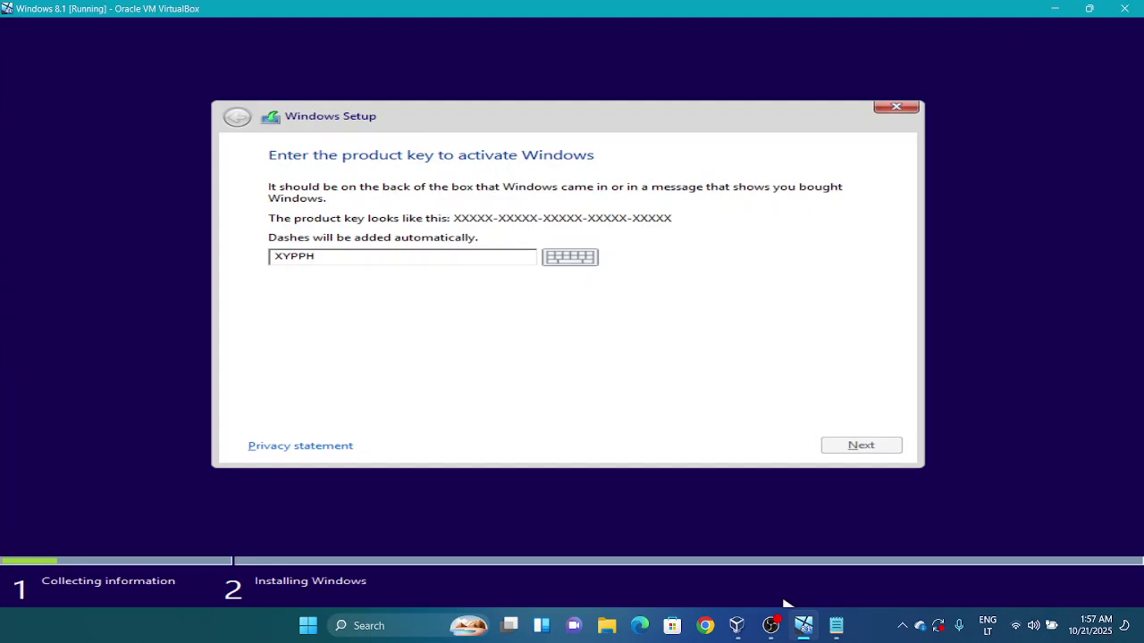
key("alt+Tab")
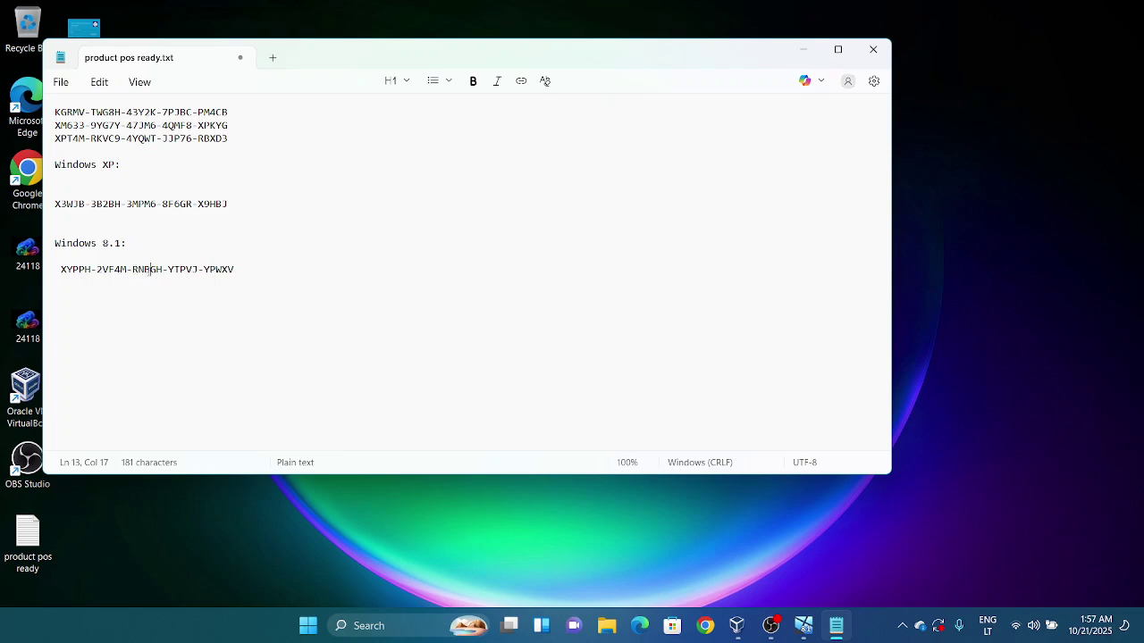
left_click(804, 625)
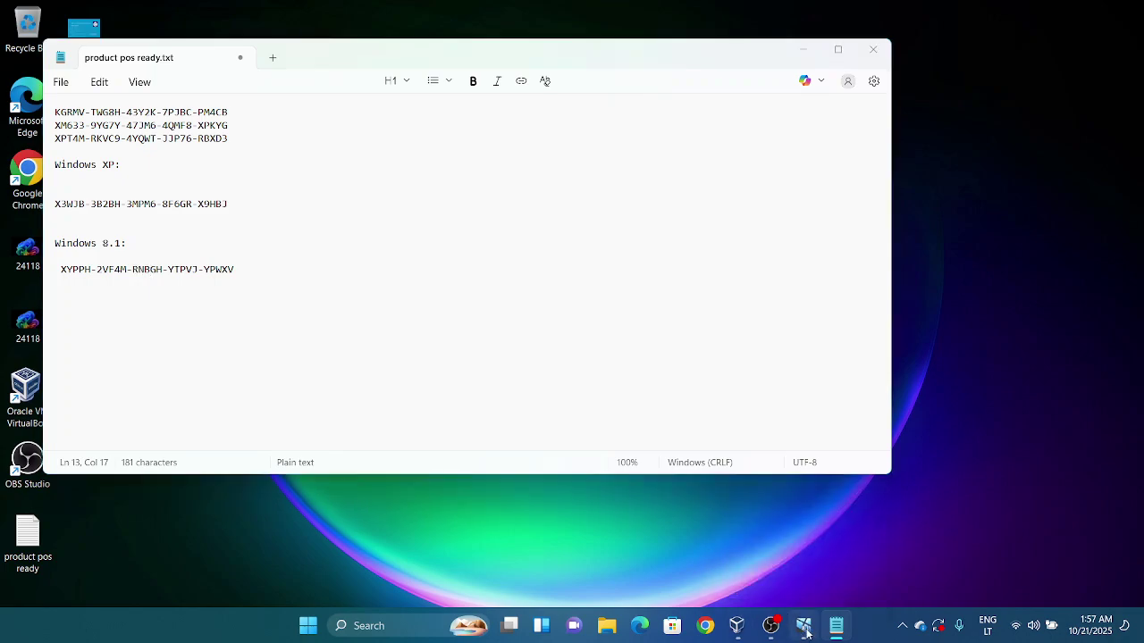
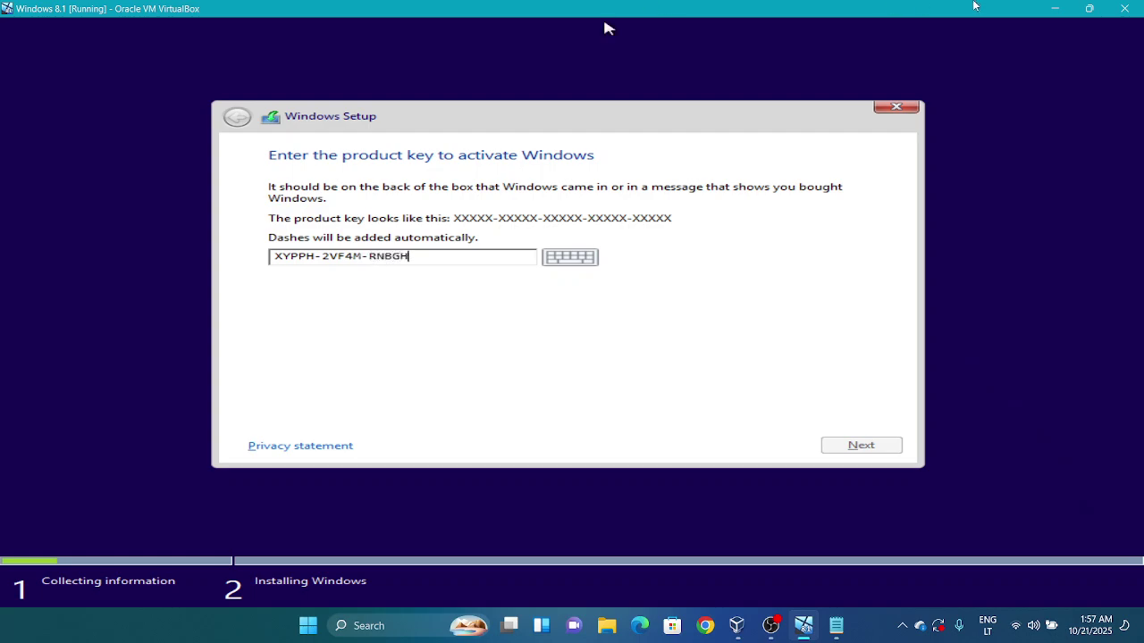
Step: Type the remaining three product key groups from the notes and submit the key
left_click(1051, 8)
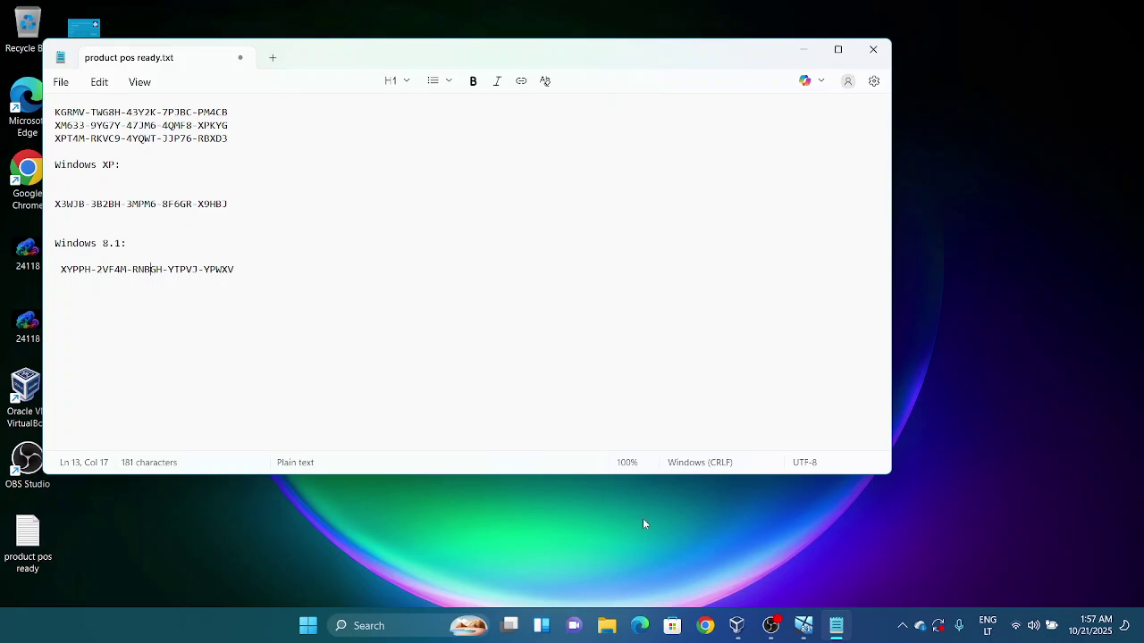
left_click(803, 626)
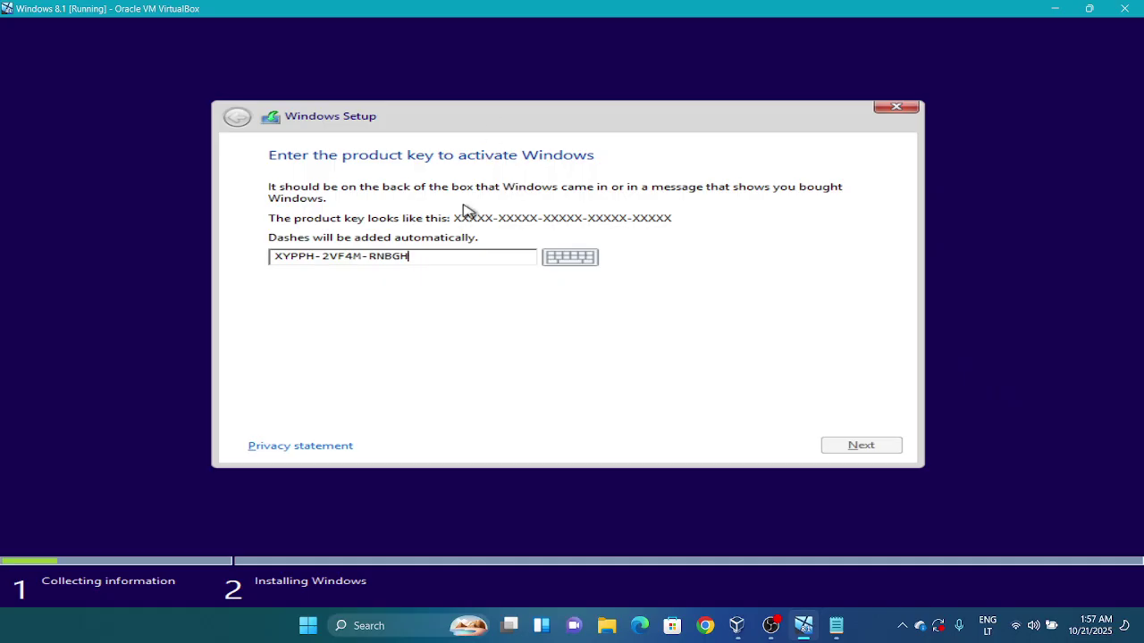
left_click(1056, 9)
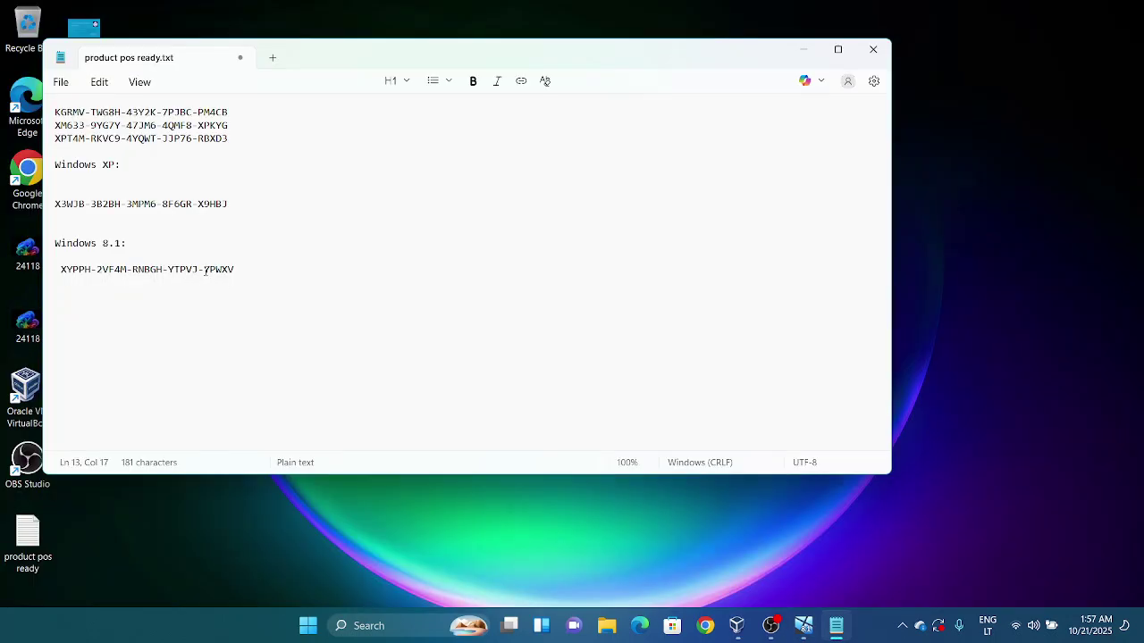
left_click(804, 627)
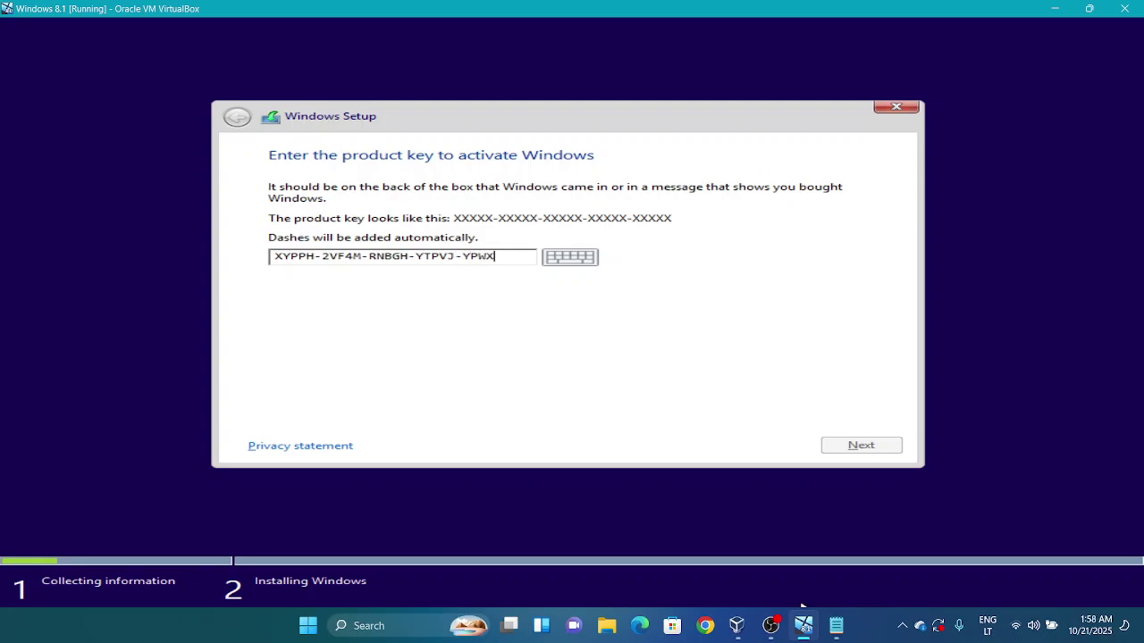
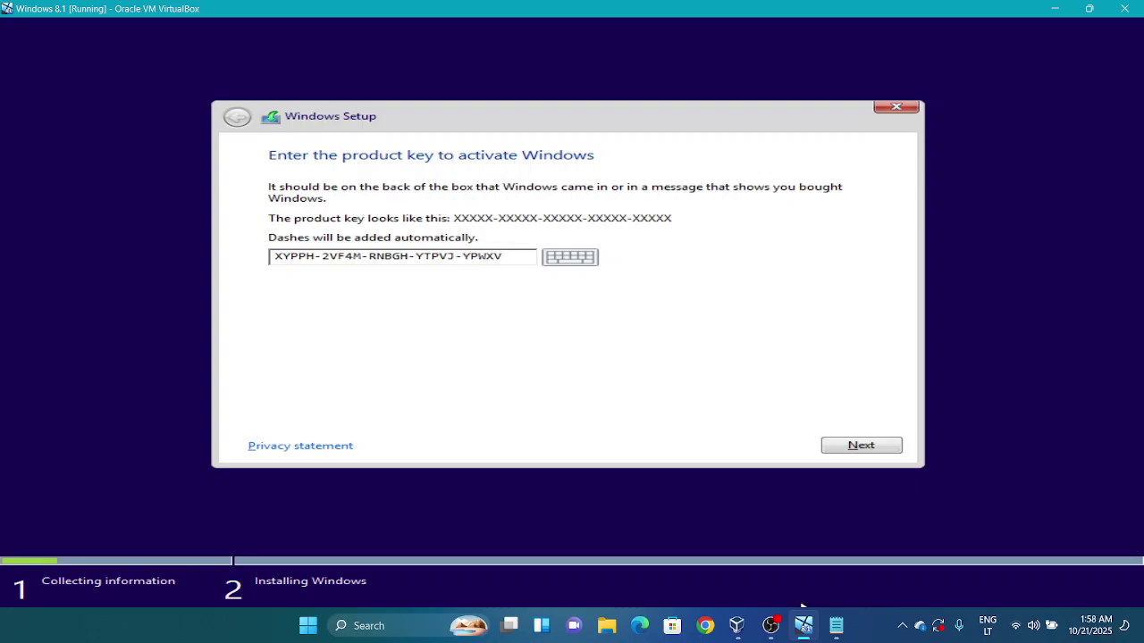
left_click(863, 446)
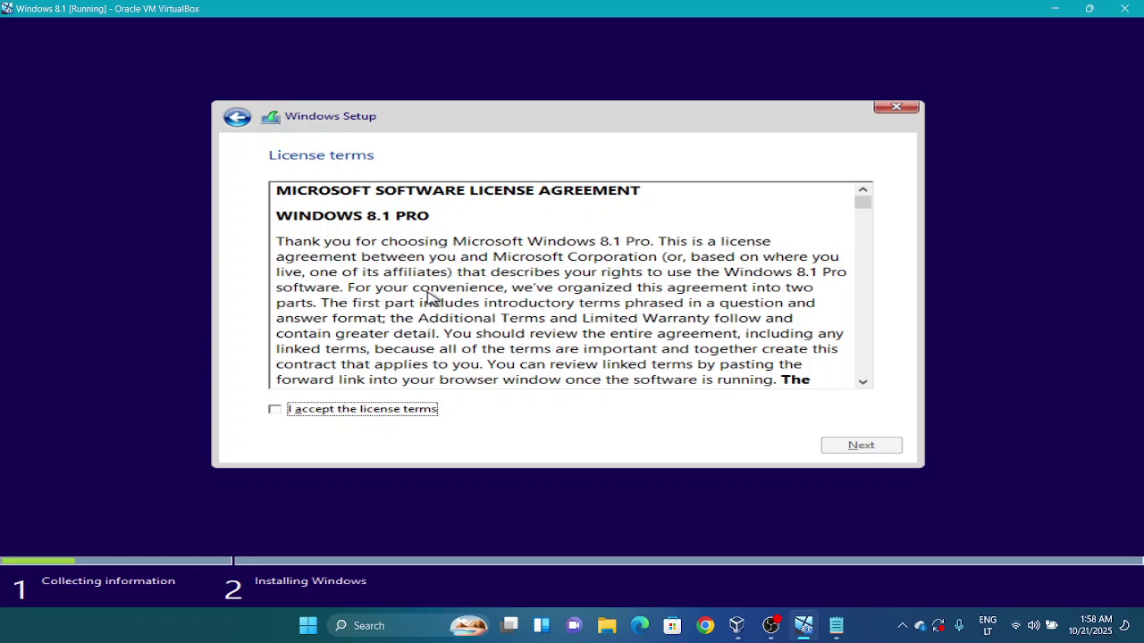
Step: Switch the VM to full-screen, accept the Windows 8.1 Pro license terms and continue
key("Control_R+f")
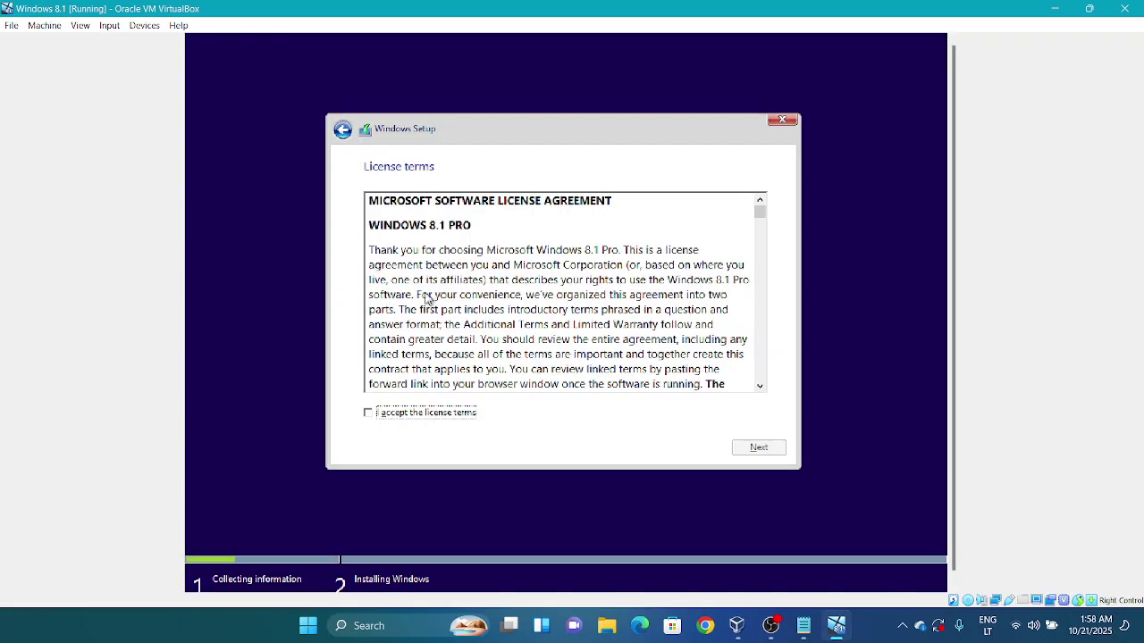
left_click(79, 31)
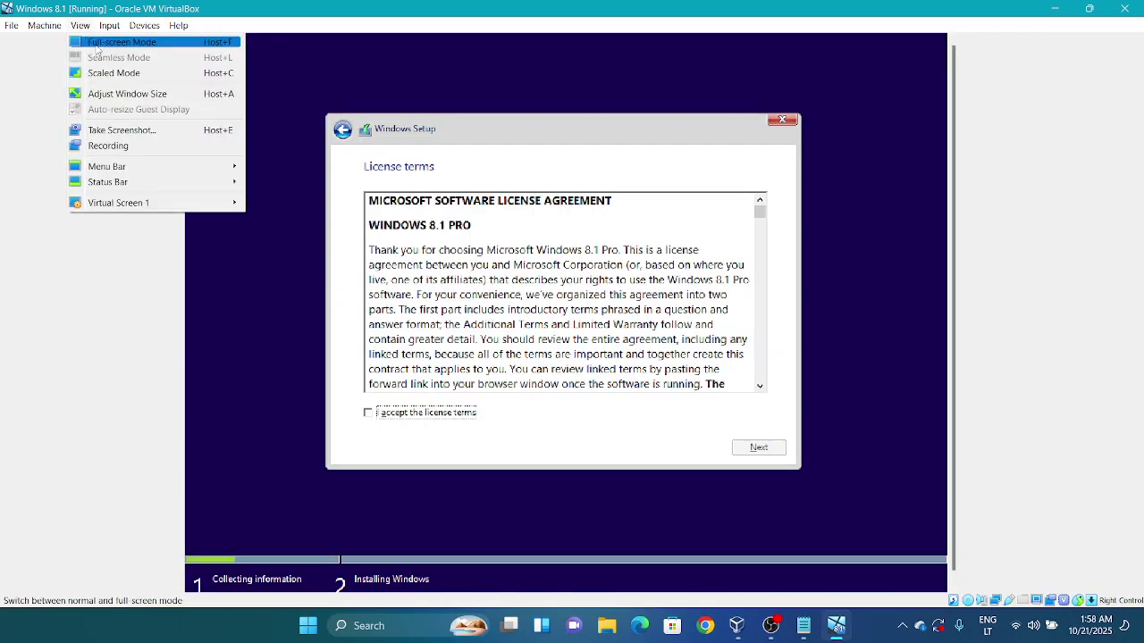
left_click(99, 45)
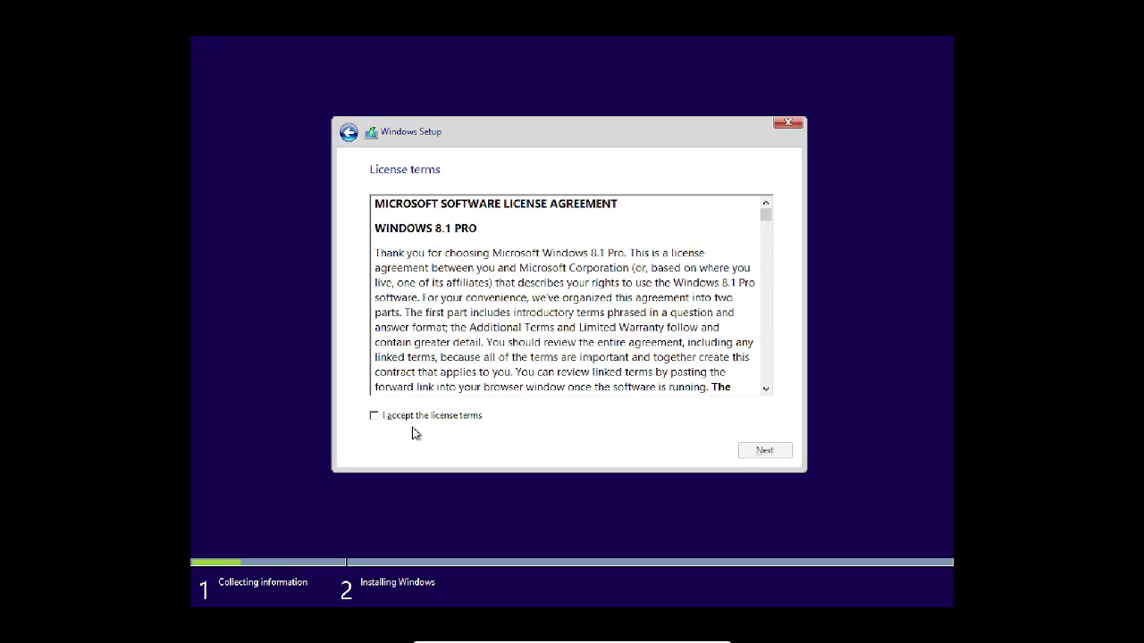
left_click(423, 418)
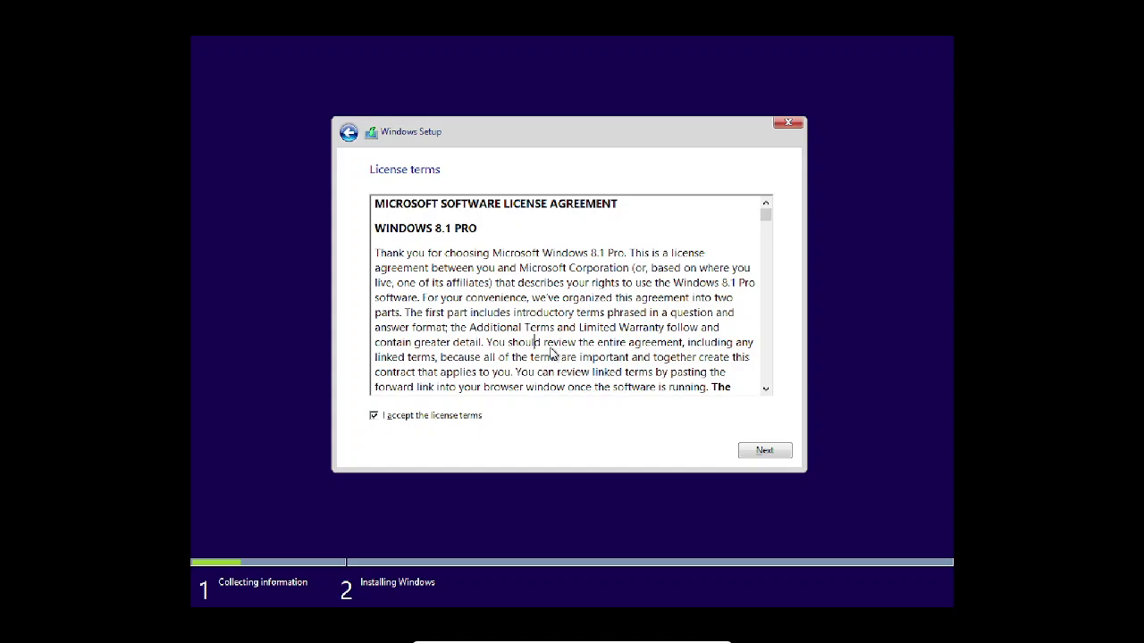
left_click(758, 454)
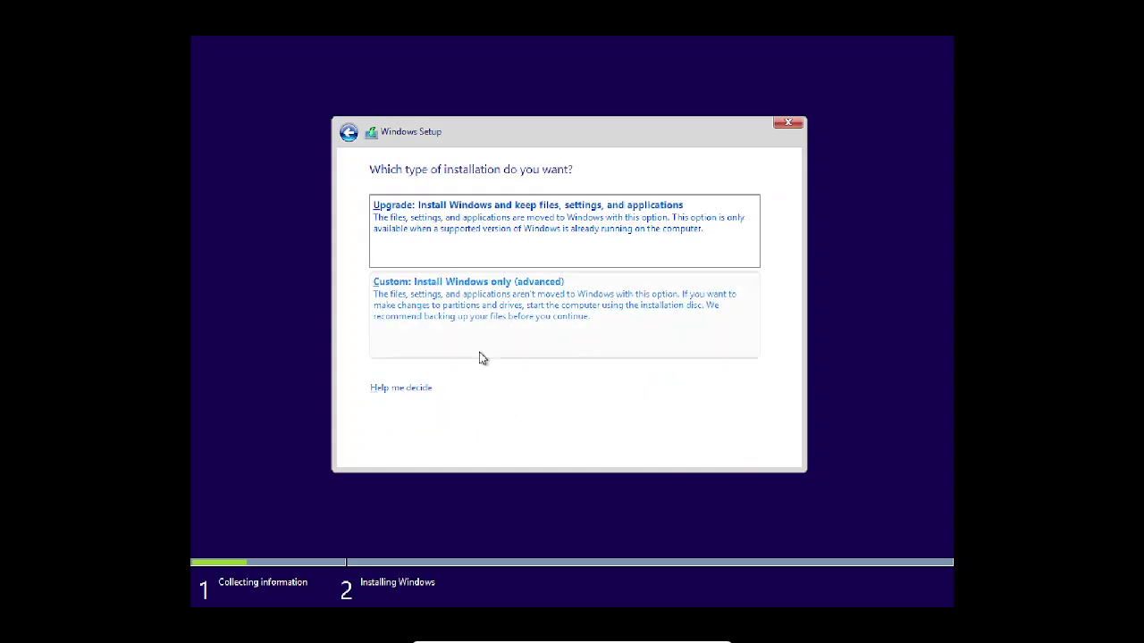
Step: Pick the 'Custom: Install Windows only (advanced)' option and start installing onto Drive 0
left_click(418, 307)
left_click(760, 453)
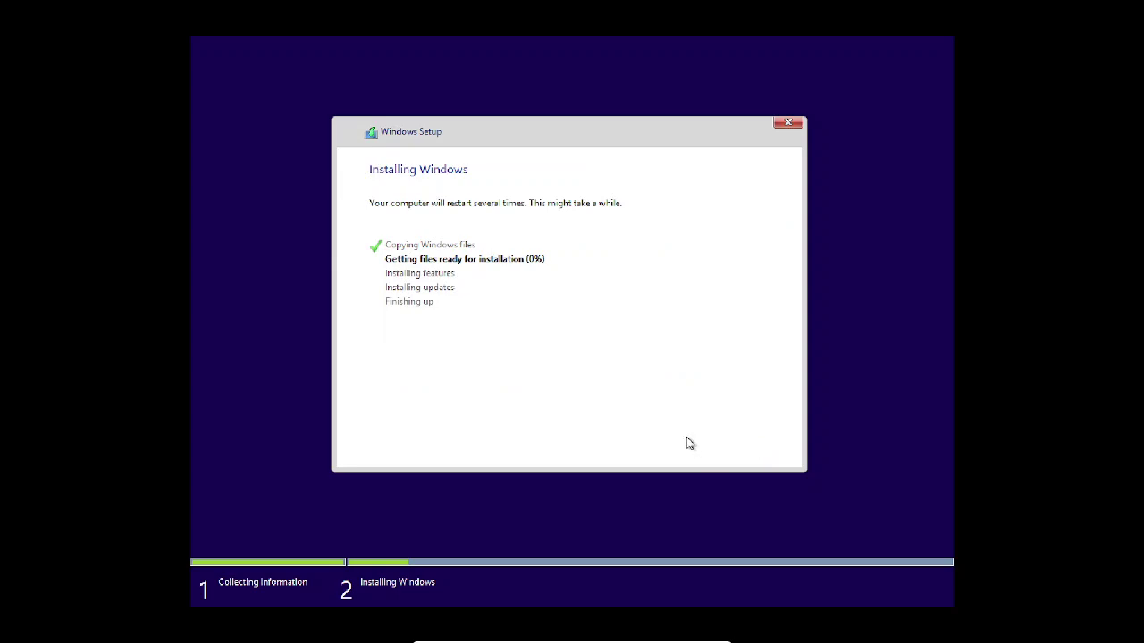
Step: Minimize the full-screen Windows 8.1 VM to the host desktop, then return to it from the taskbar
mouse_move(528, 640)
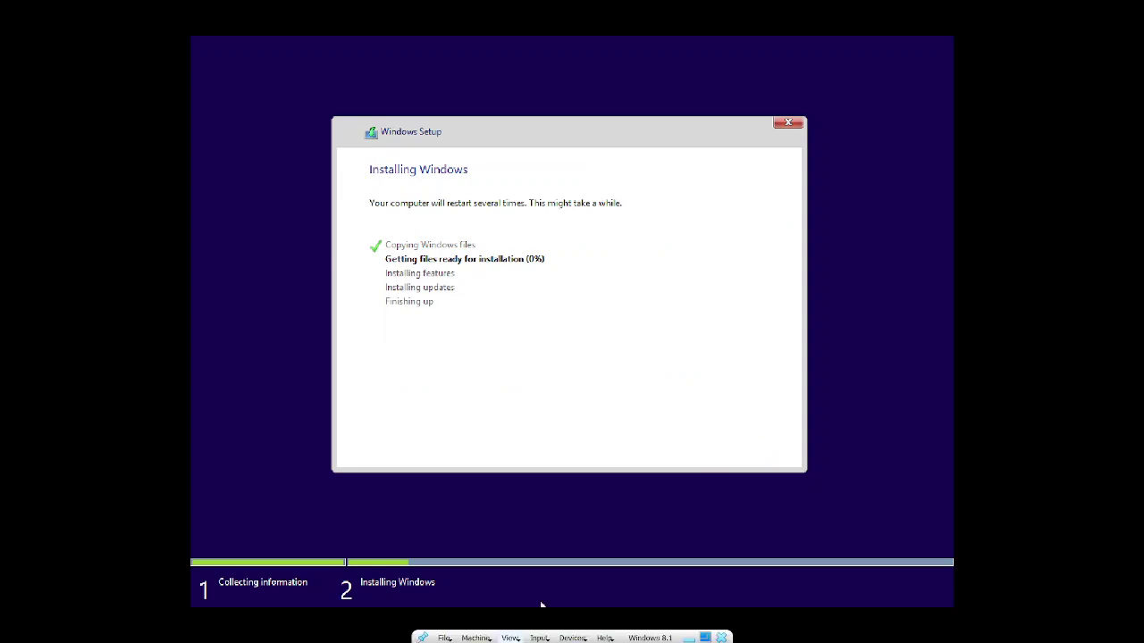
left_click(689, 635)
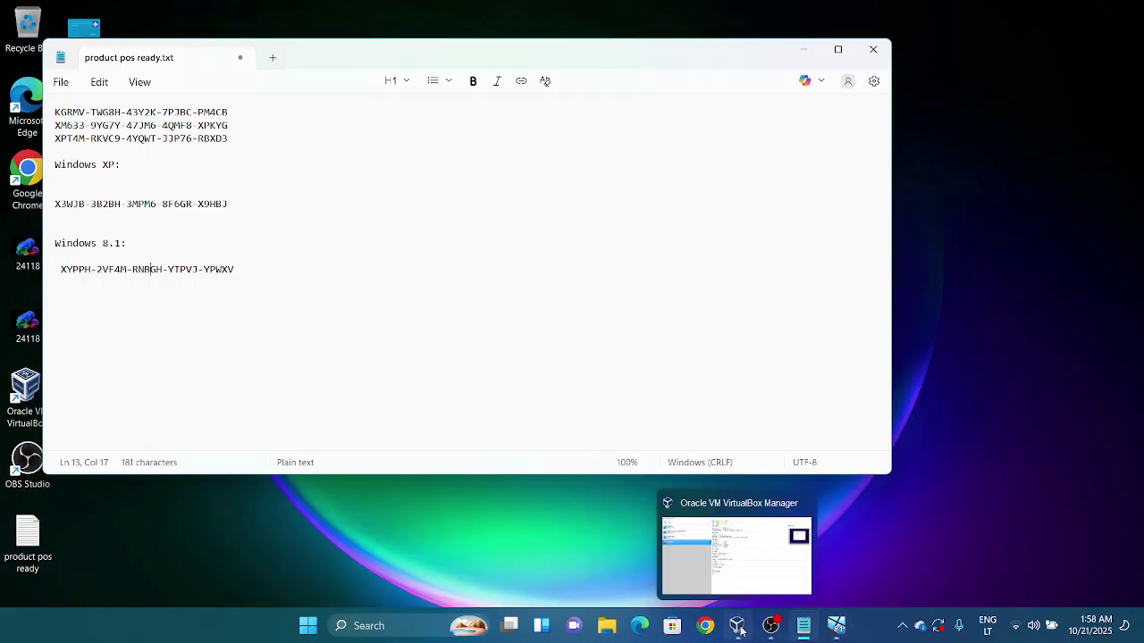
left_click(742, 630)
left_click(836, 626)
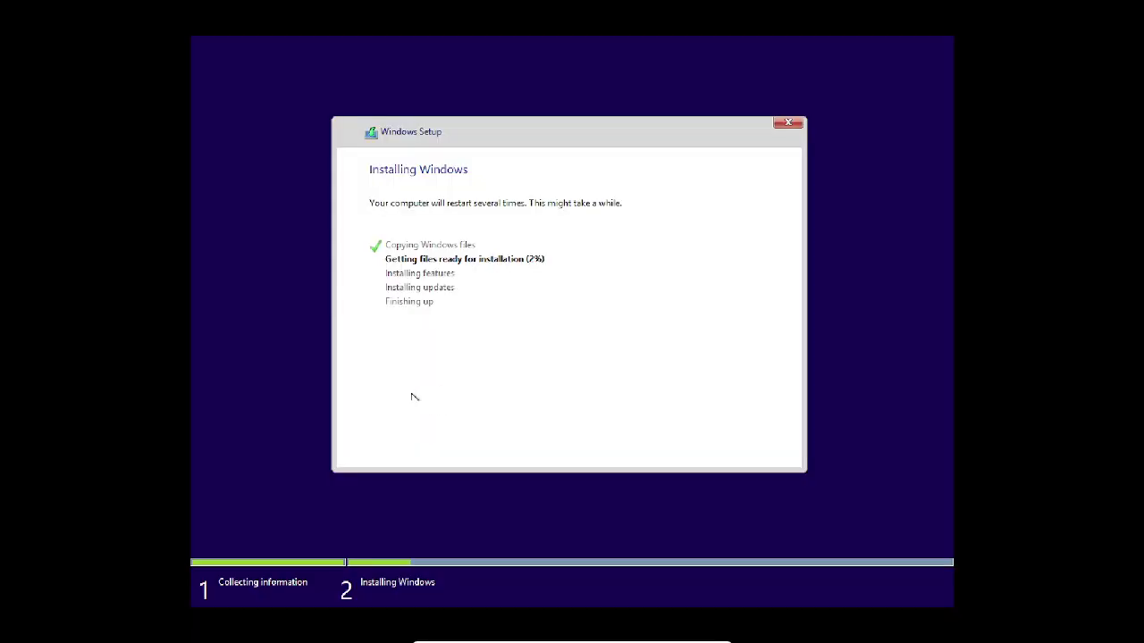
Step: Switch the VM to Scaled Mode from the View menu and bring OBS Studio forward
left_click(509, 634)
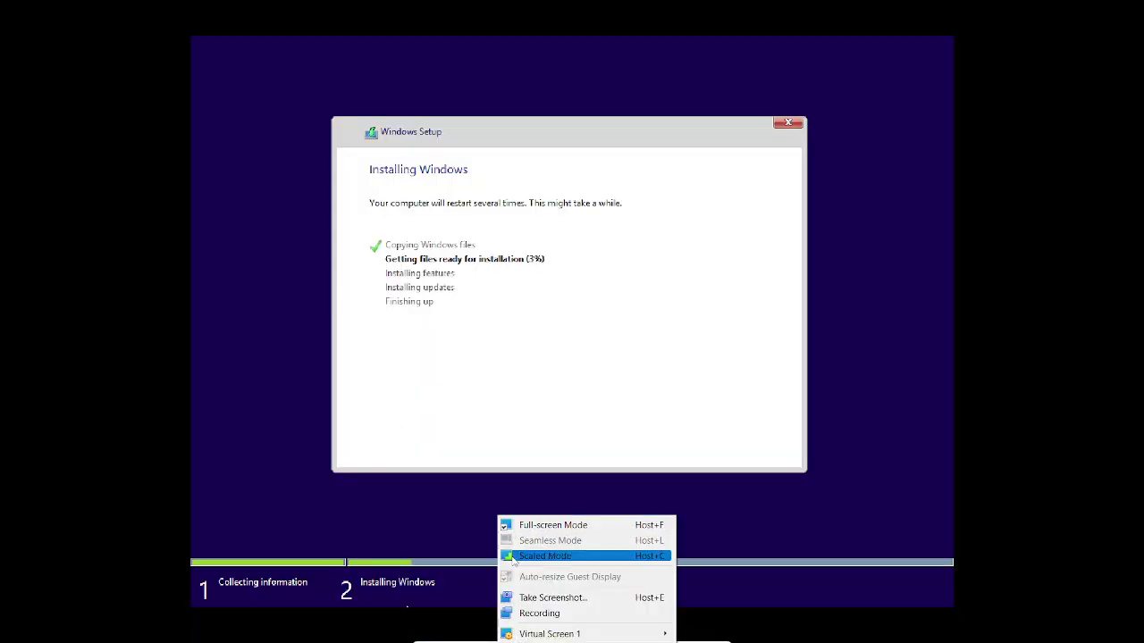
left_click(545, 556)
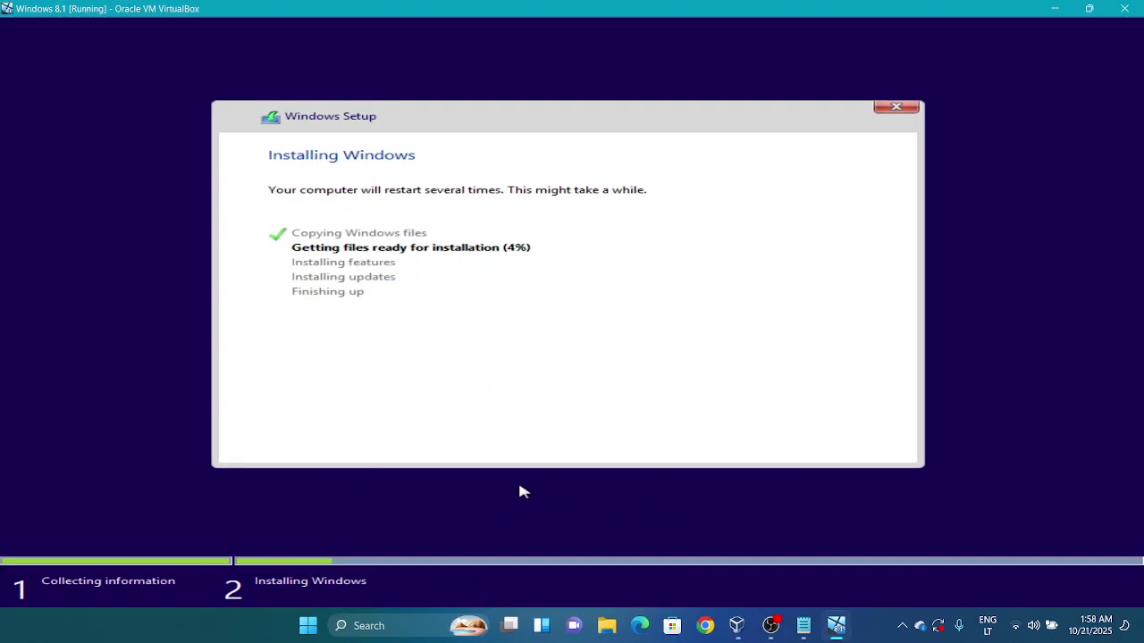
left_click(770, 626)
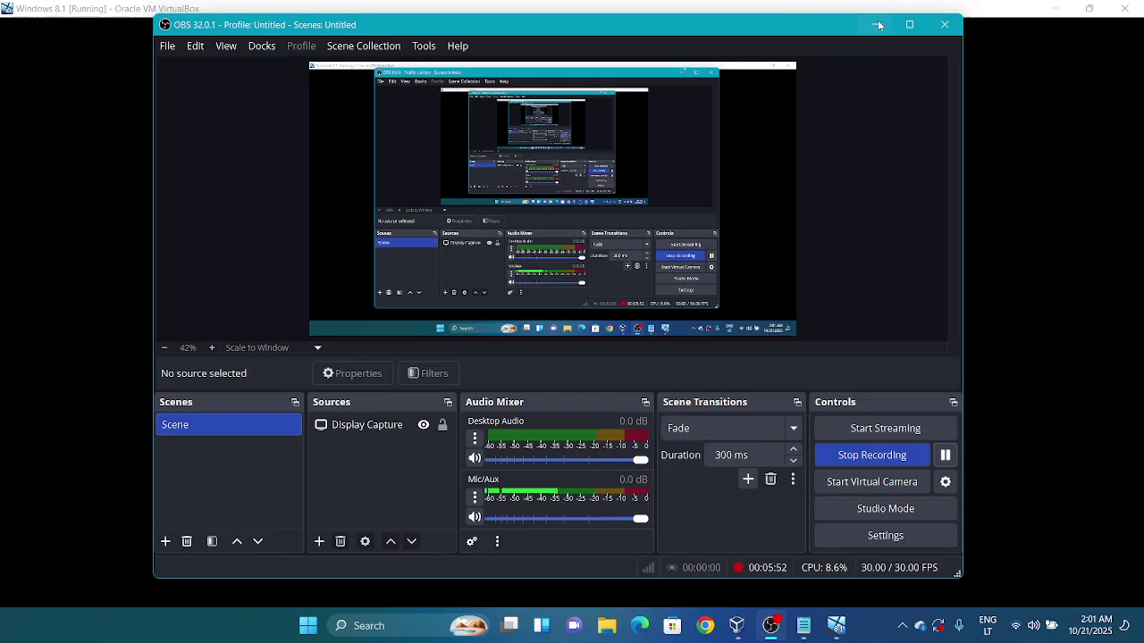
Step: Minimize OBS Studio and put the rebooting VM back into Full-screen Mode
left_click(878, 25)
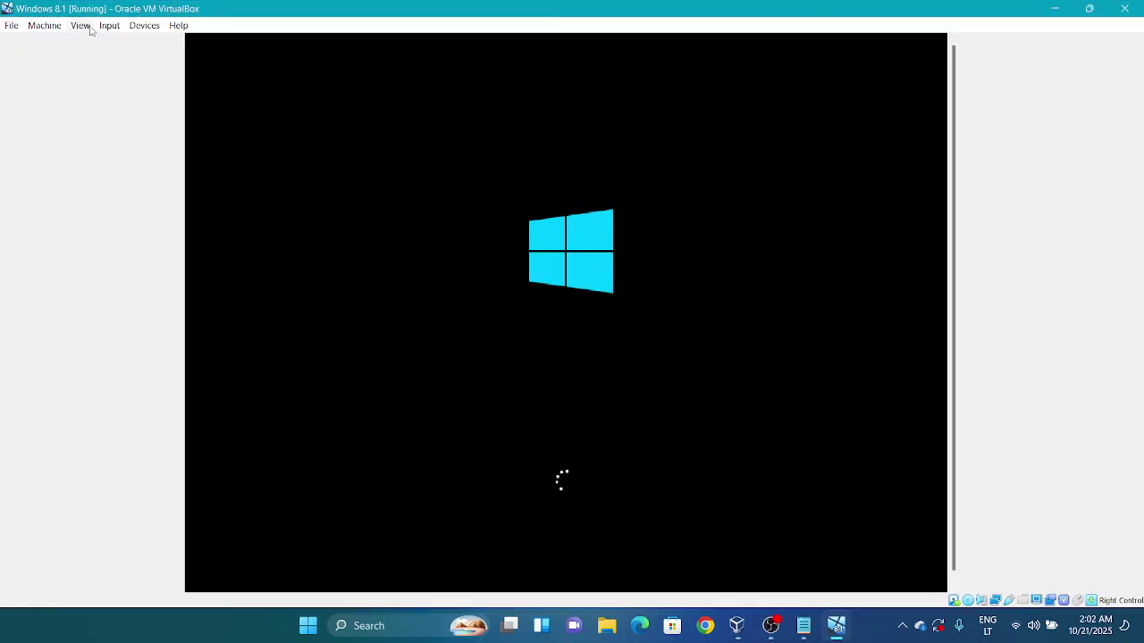
left_click(81, 25)
left_click(111, 41)
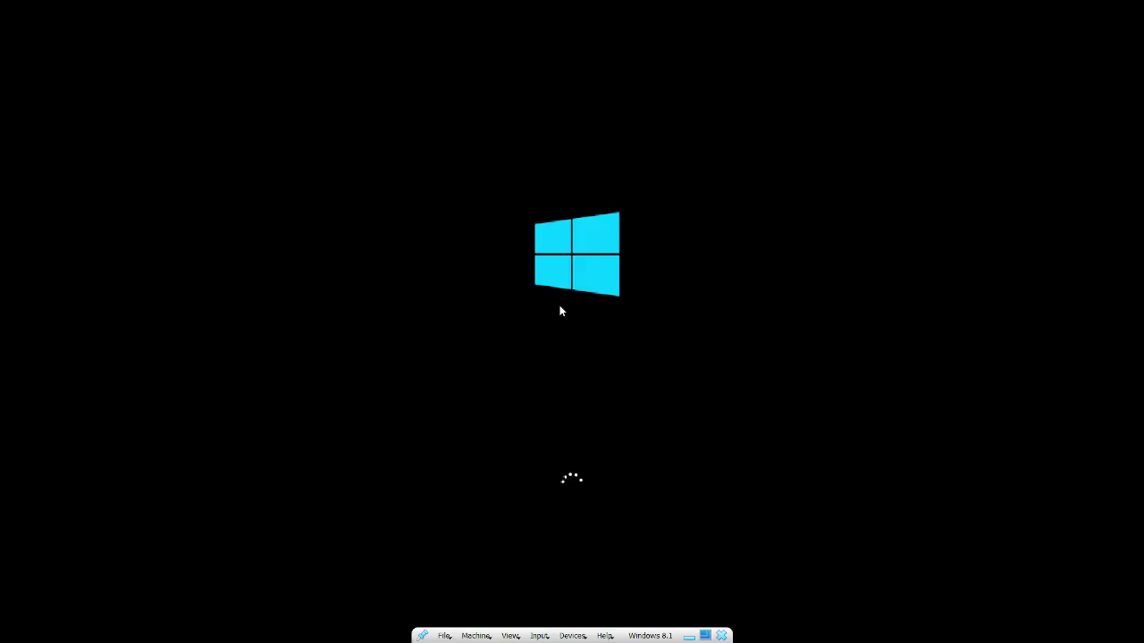
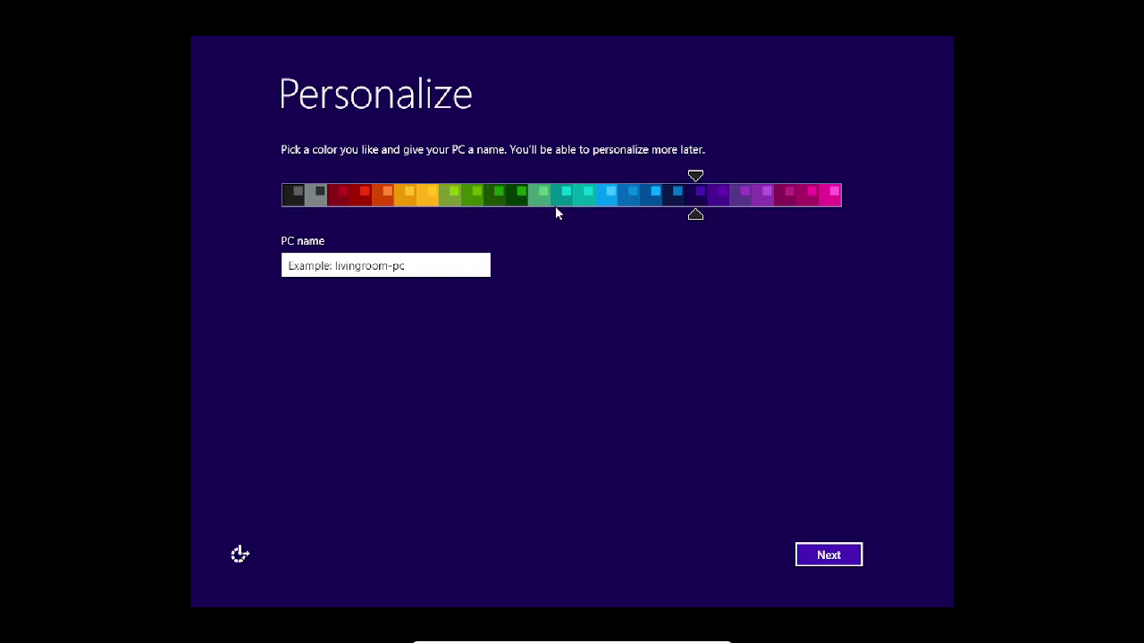
Step: Try the green swatches and settle on the teal colour for Windows
left_click(519, 201)
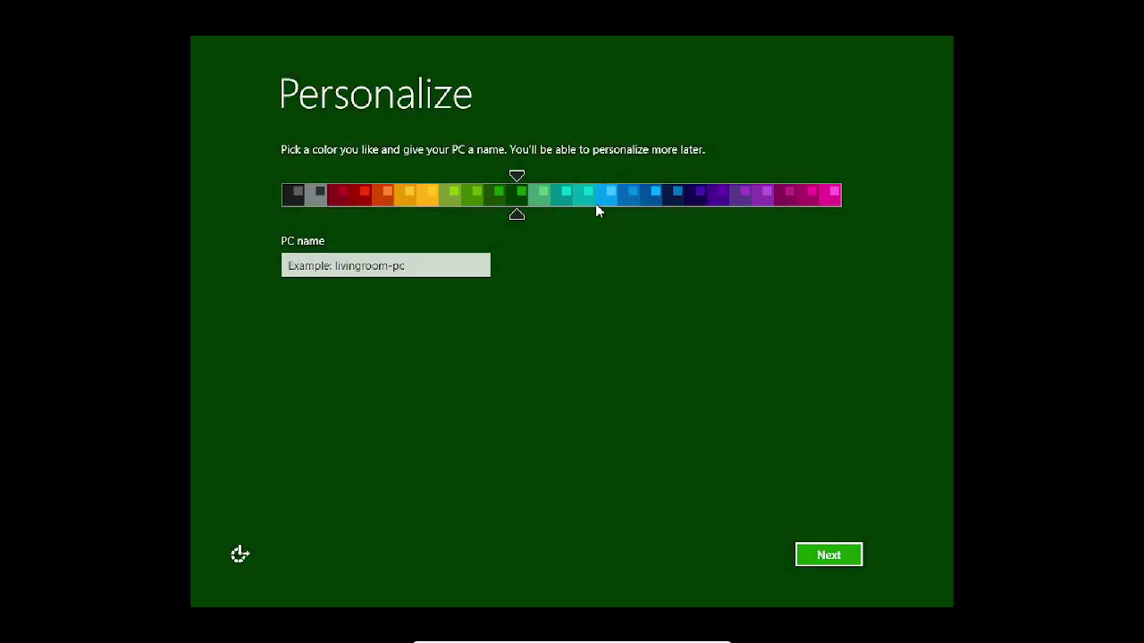
left_click(544, 199)
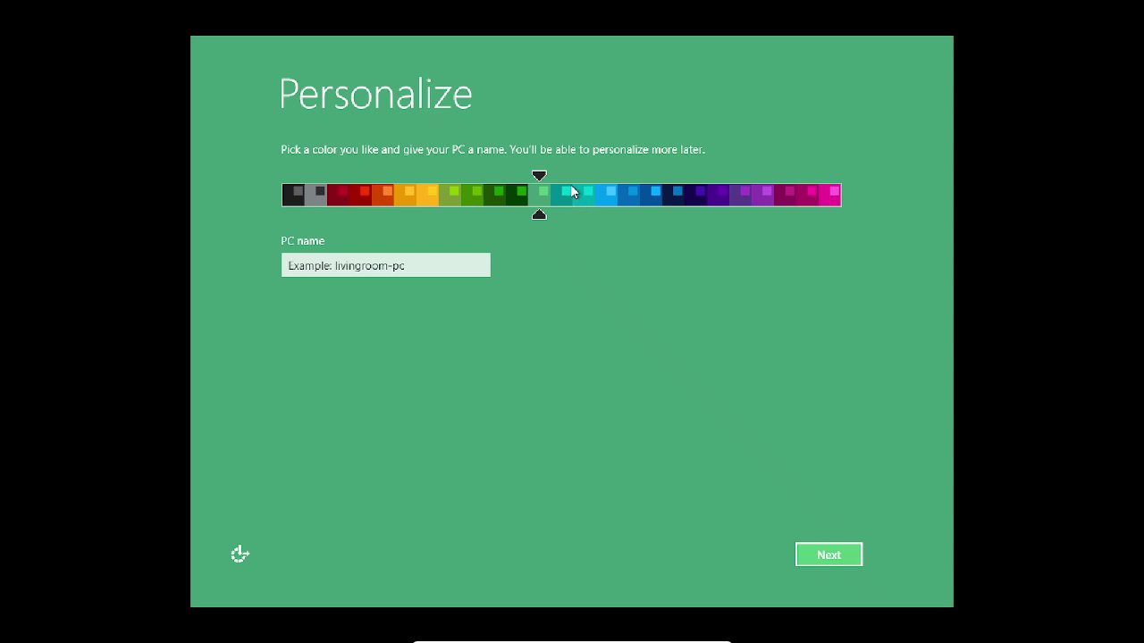
mouse_move(572, 191)
left_mouse_down()
mouse_move(585, 205)
mouse_move(554, 191)
left_mouse_up()
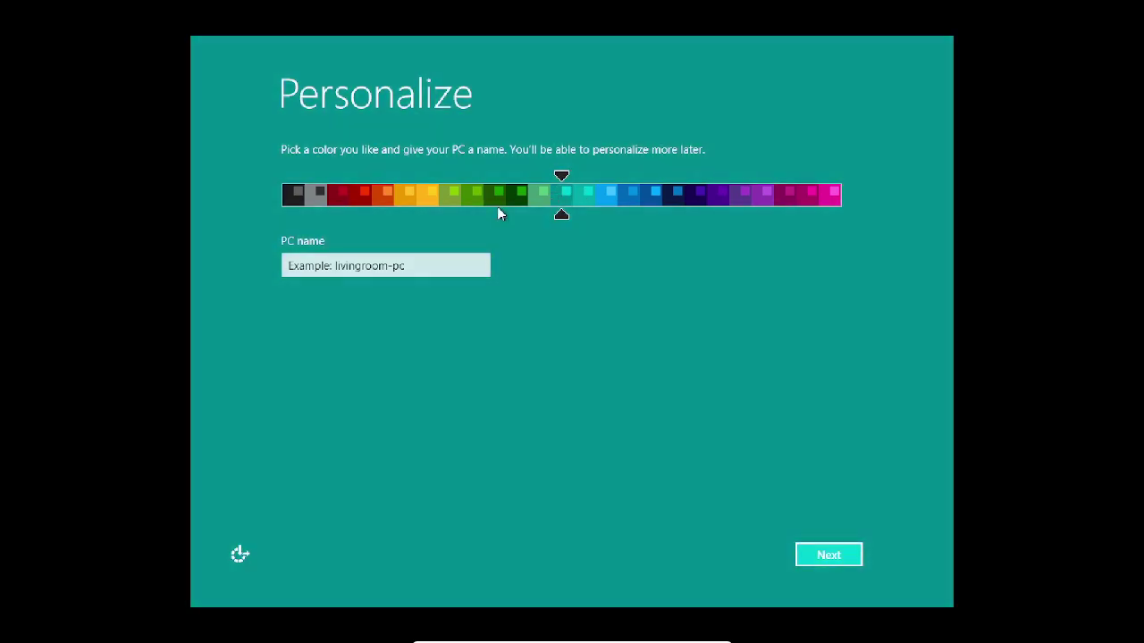
Step: Name the PC 'Virtual' and continue to the Express settings page
left_click(461, 261)
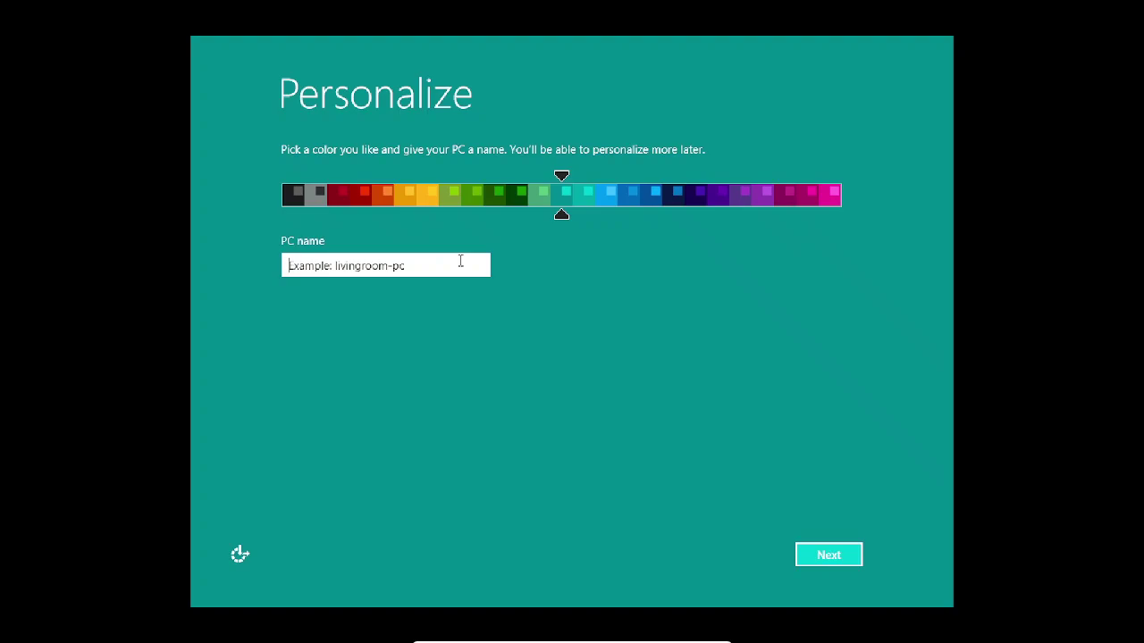
type("Vir")
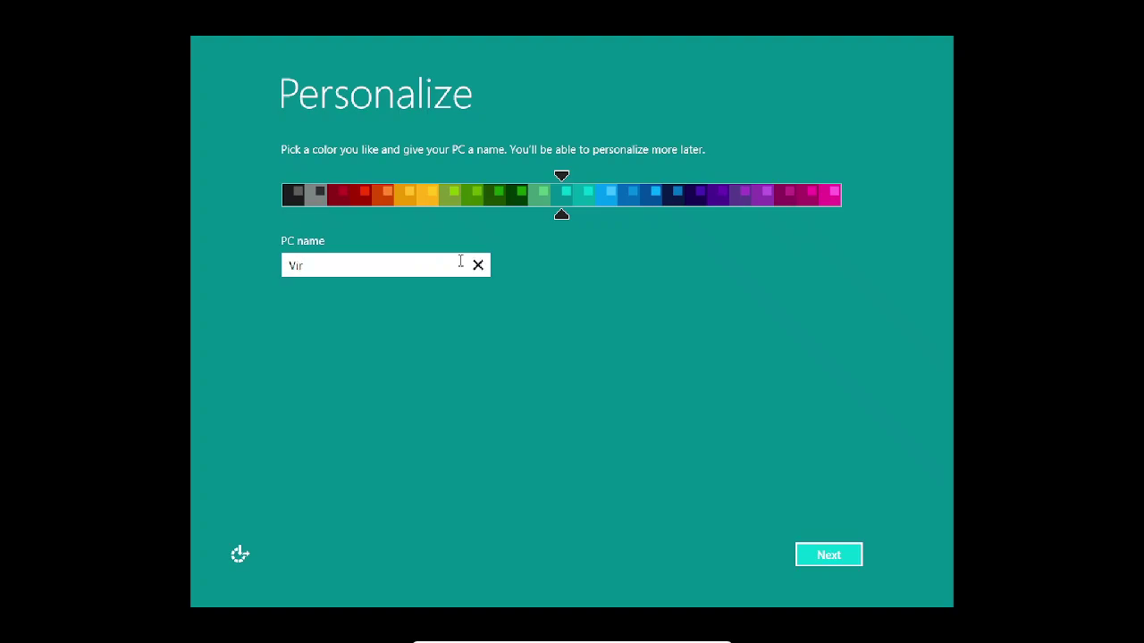
type("tual")
key("Return")
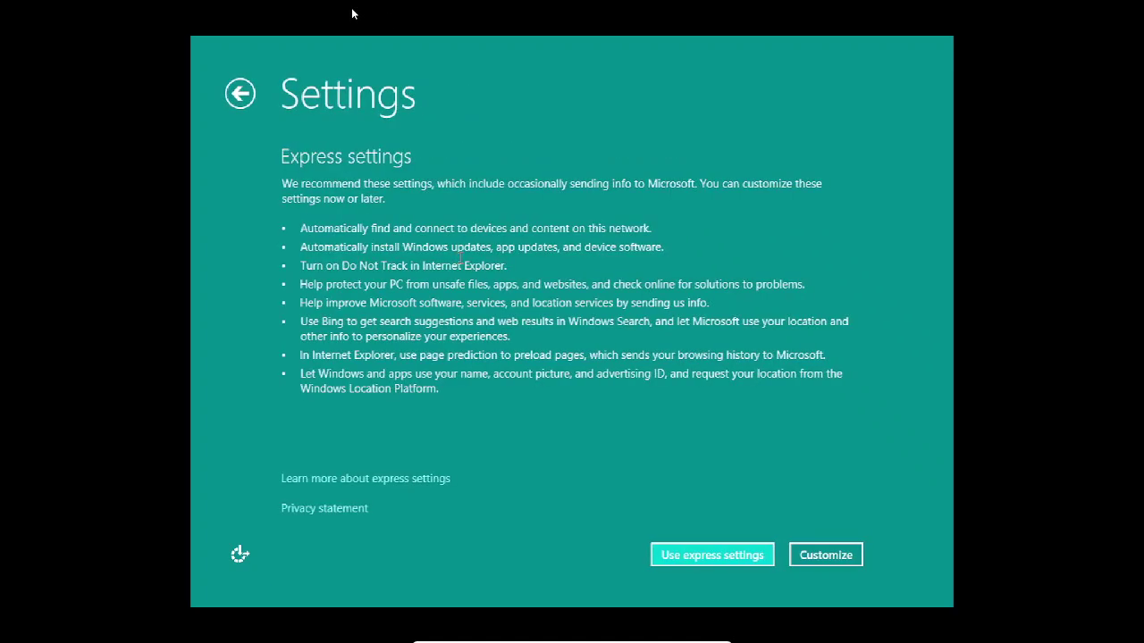
Step: Try express settings, back out of the account screen, and choose Customize instead
left_click(762, 551)
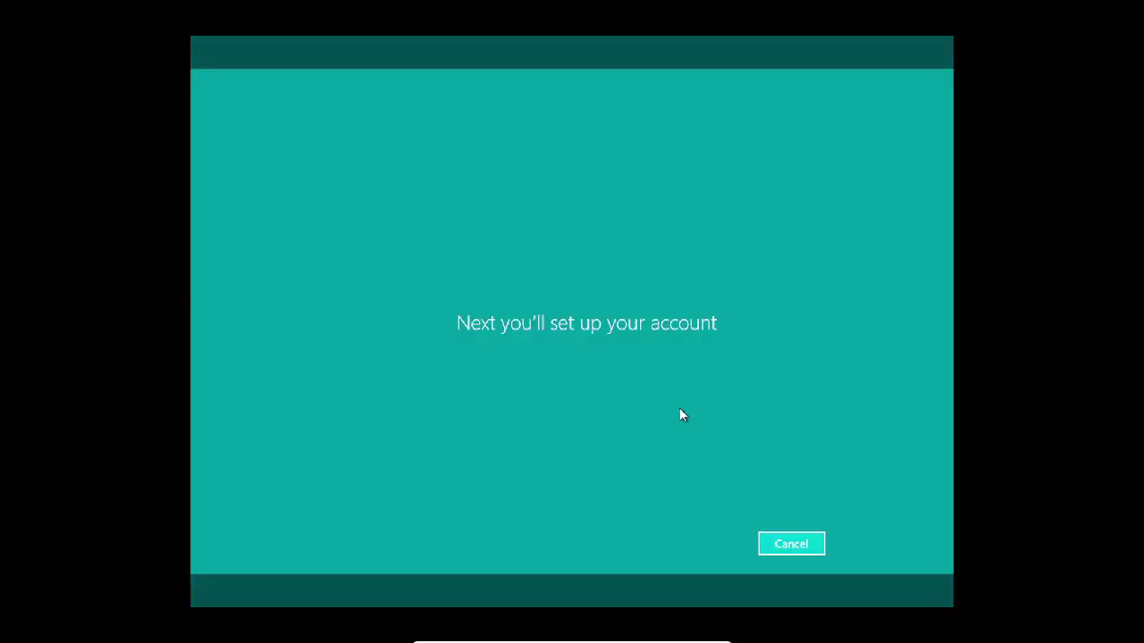
left_click(781, 540)
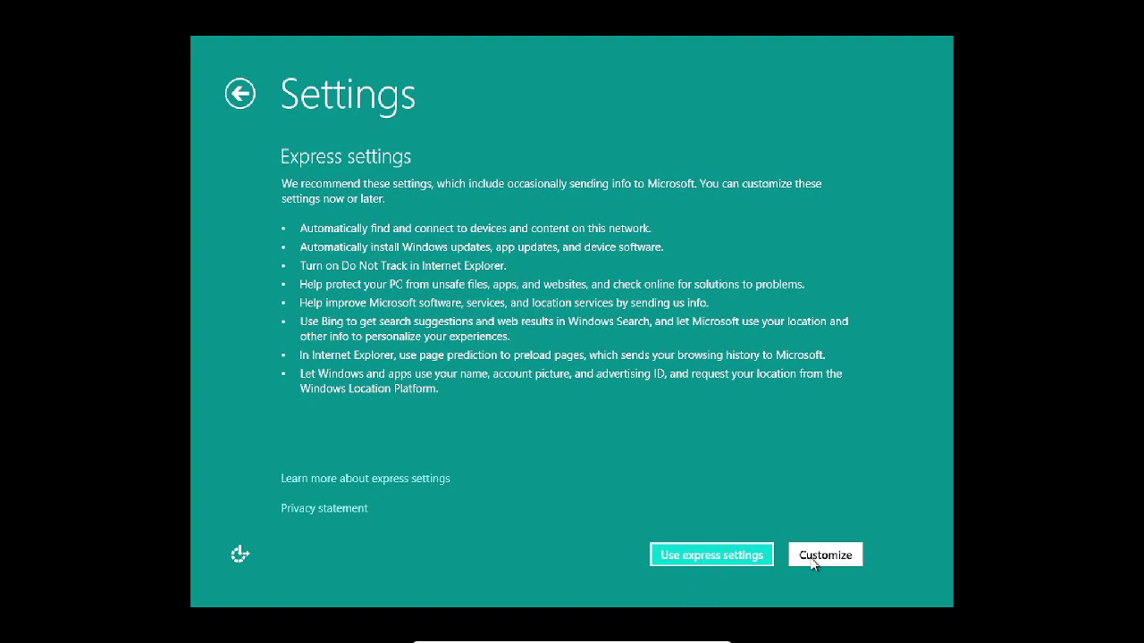
left_click(816, 558)
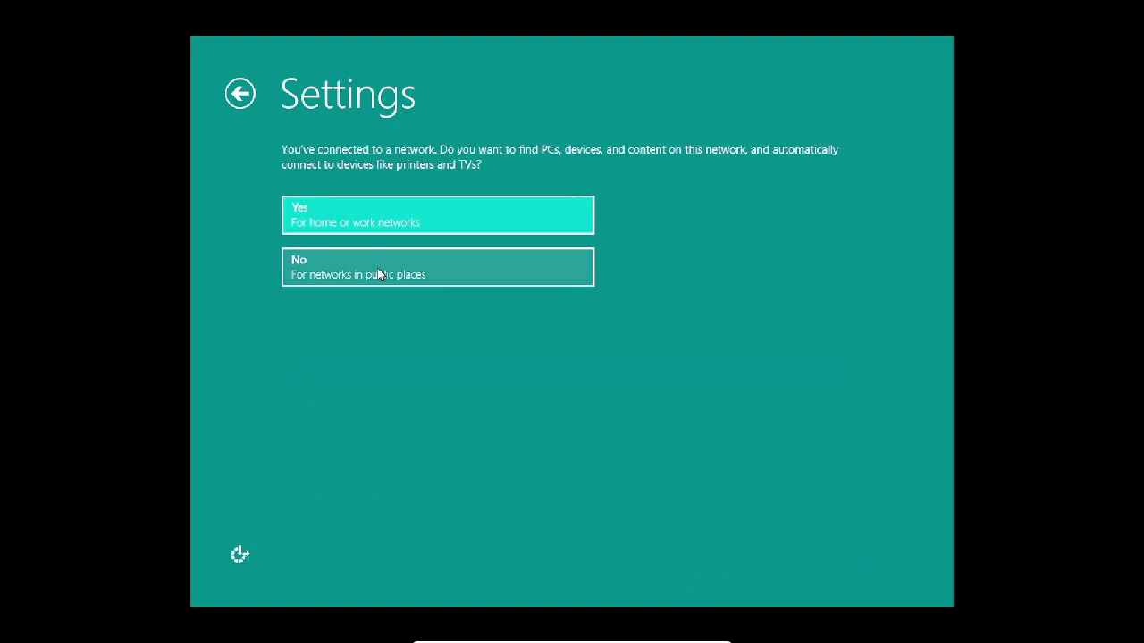
Step: Allow network sharing, skip Windows Update setup, and turn off driver, app, SmartScreen and Do Not Track options
left_click(382, 221)
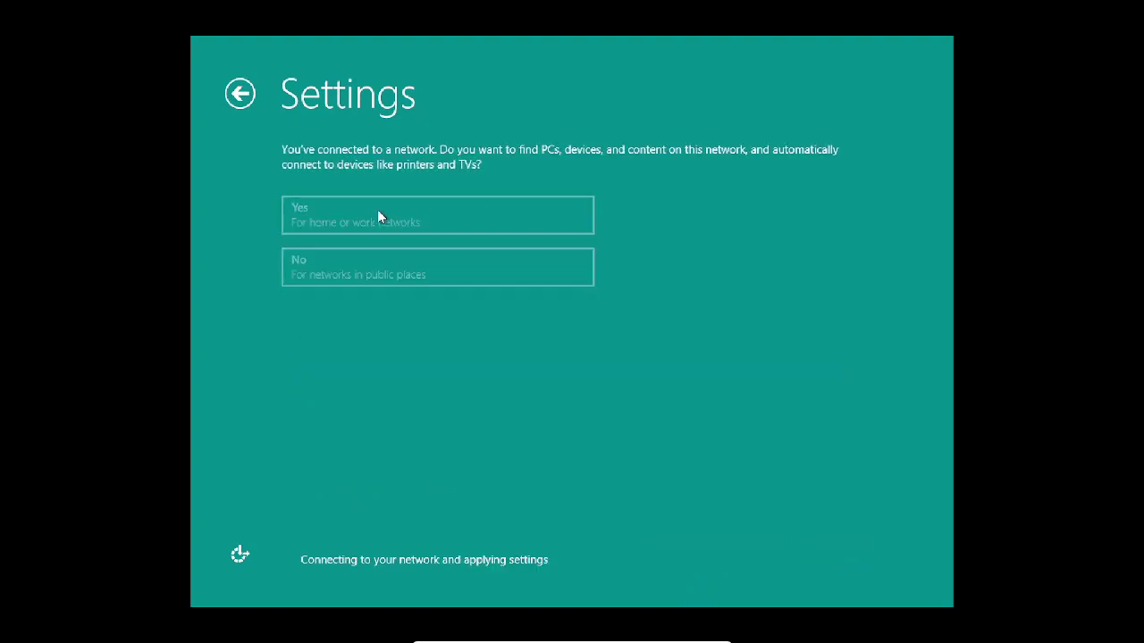
left_click(450, 215)
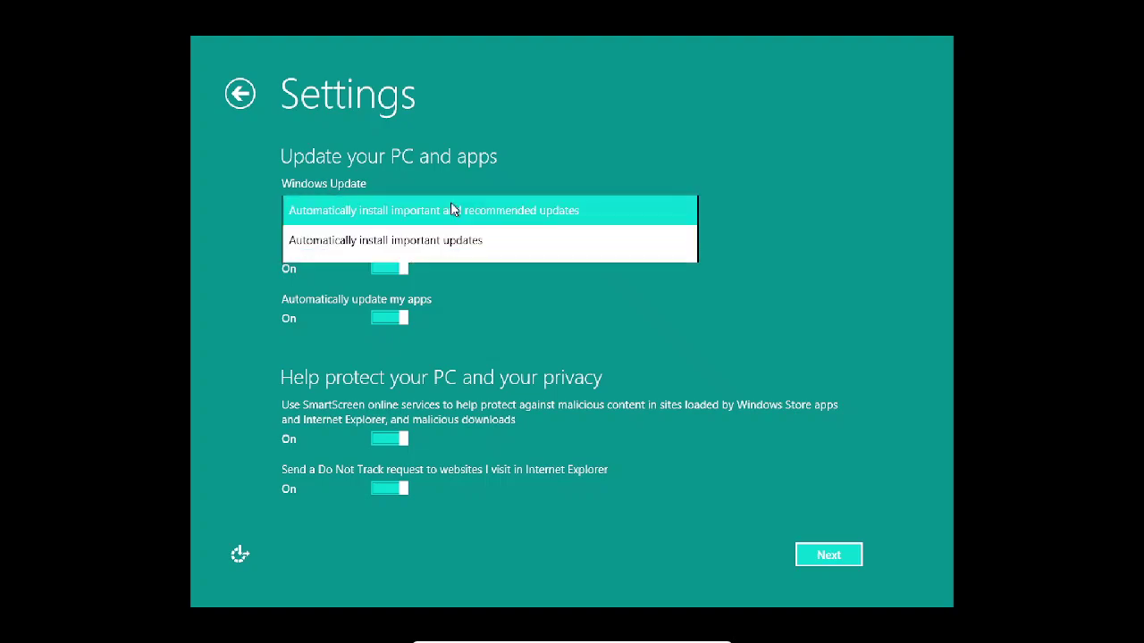
left_click(410, 269)
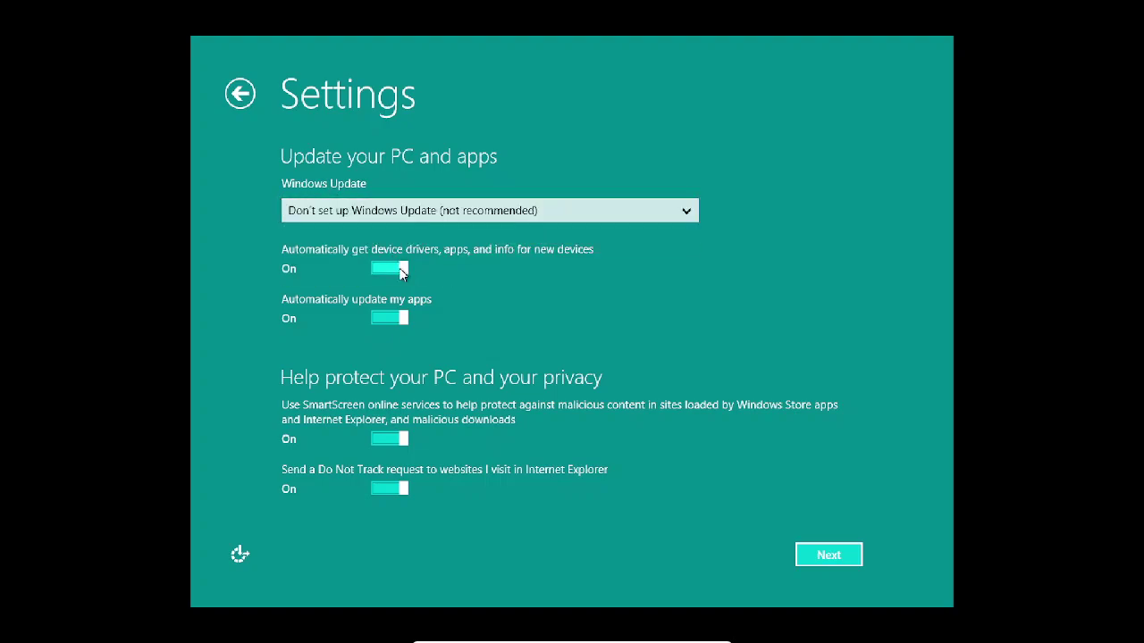
left_click(402, 270)
left_click(404, 318)
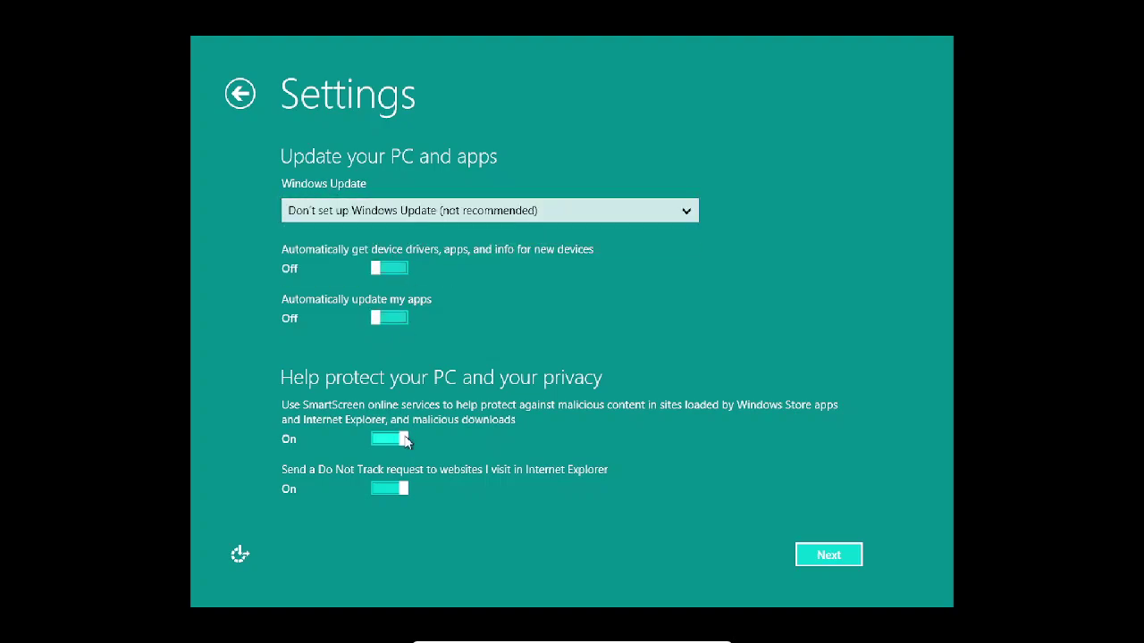
left_click(403, 438)
left_click(398, 487)
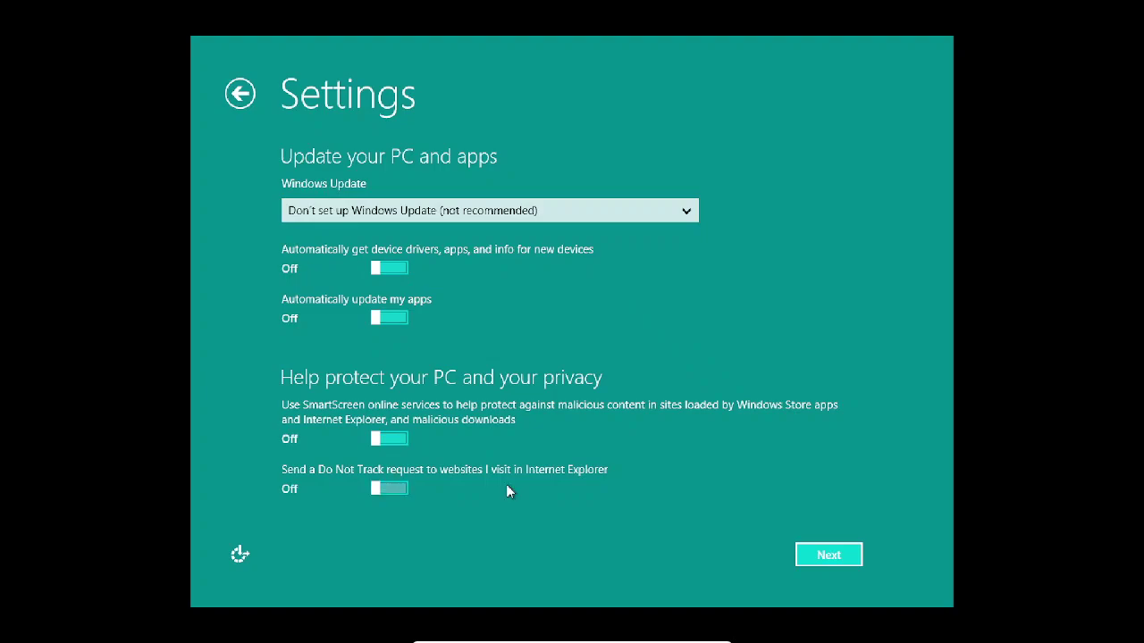
left_click(830, 556)
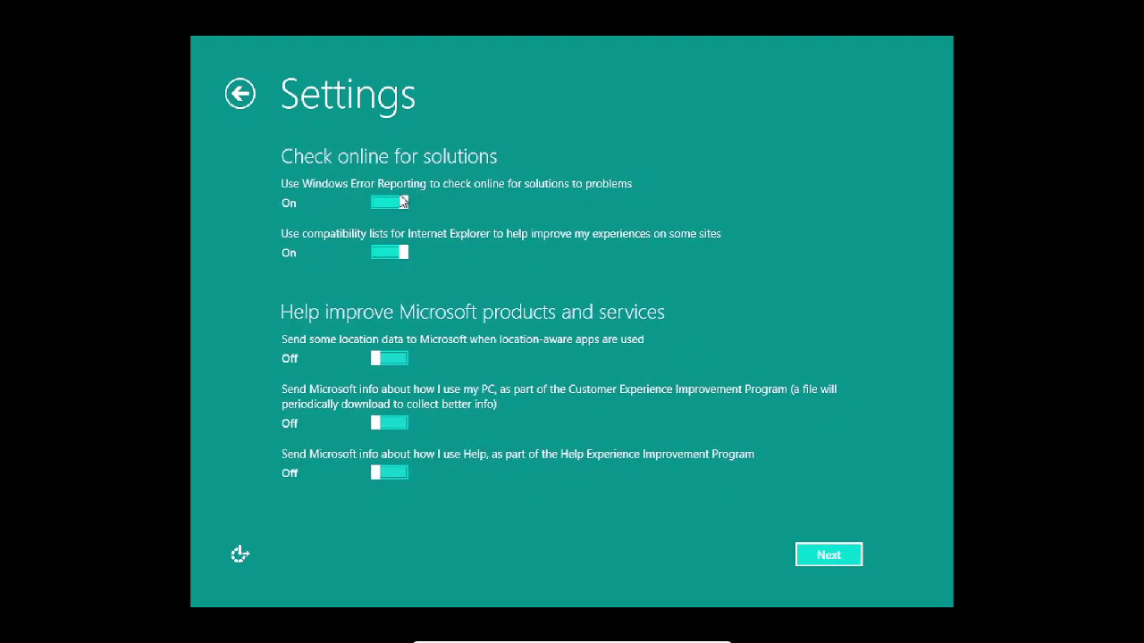
Step: Turn off Windows Error Reporting, IE compatibility lists and location data sharing
left_click(400, 206)
left_click(396, 253)
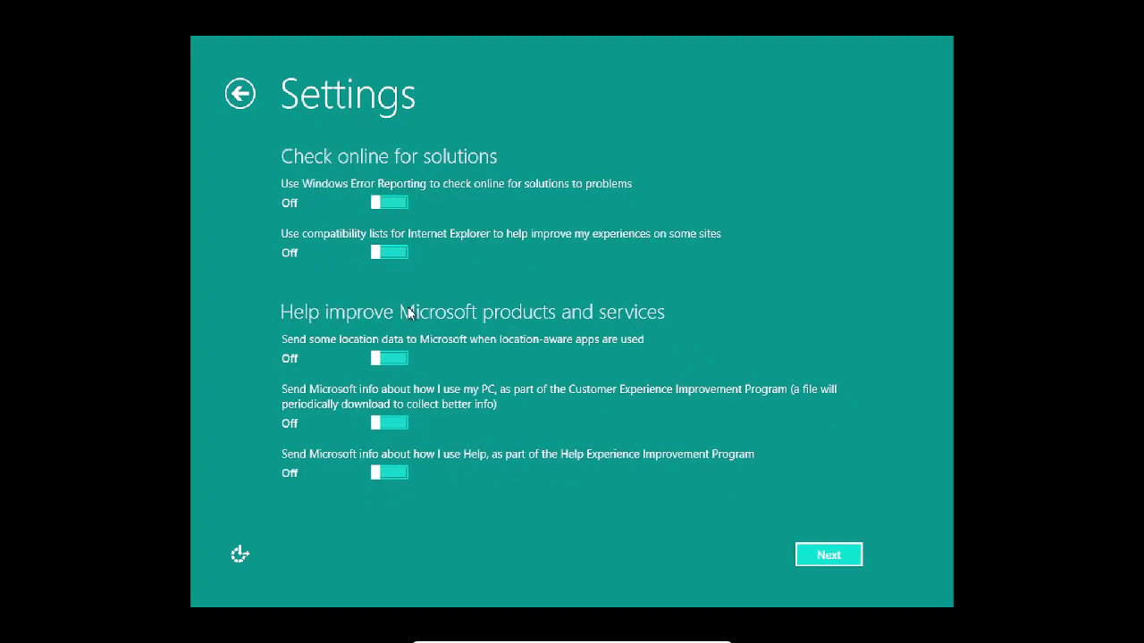
left_click(406, 360)
left_click(398, 359)
left_click(827, 555)
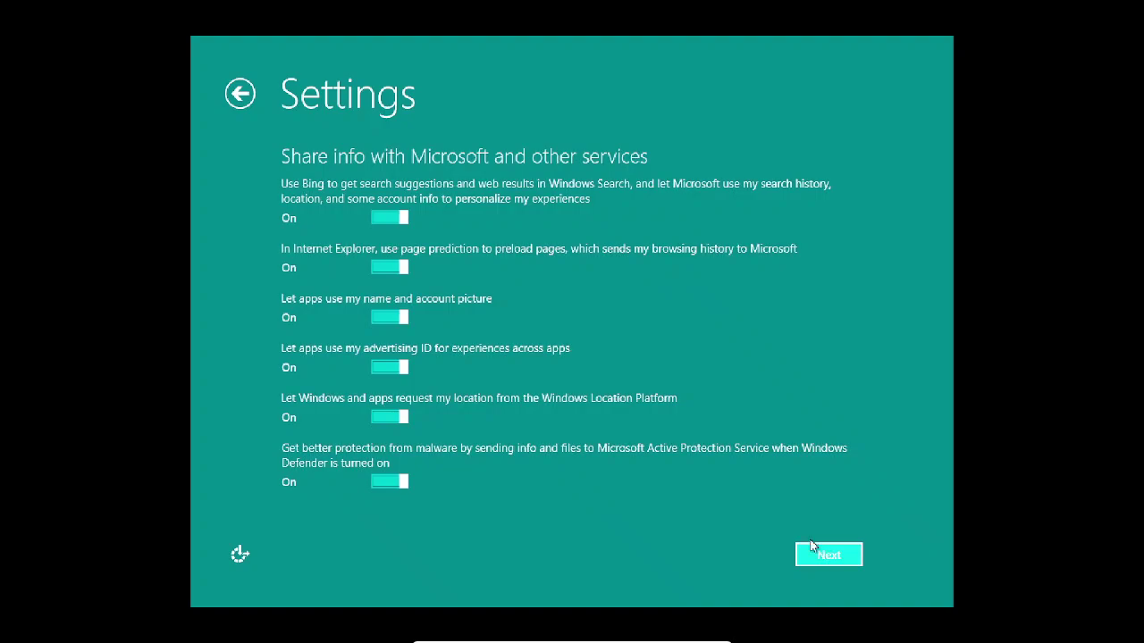
Step: Turn off Bing suggestions, page prediction, app name, advertising ID, location and malware info sharing
left_click(382, 218)
left_click(389, 268)
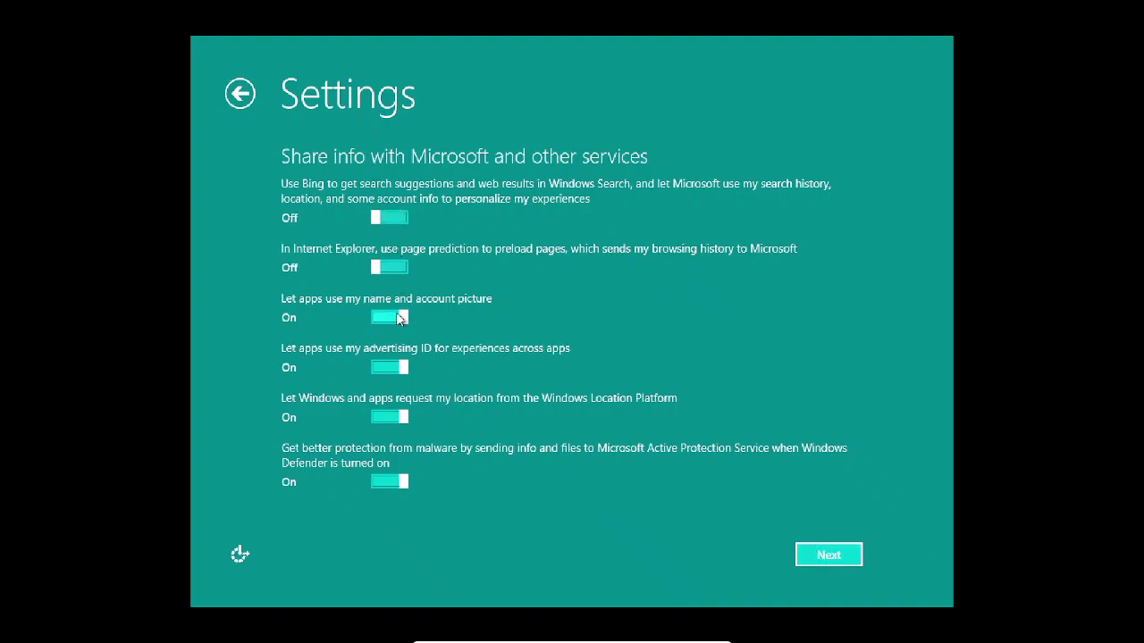
left_click(392, 317)
left_click(392, 368)
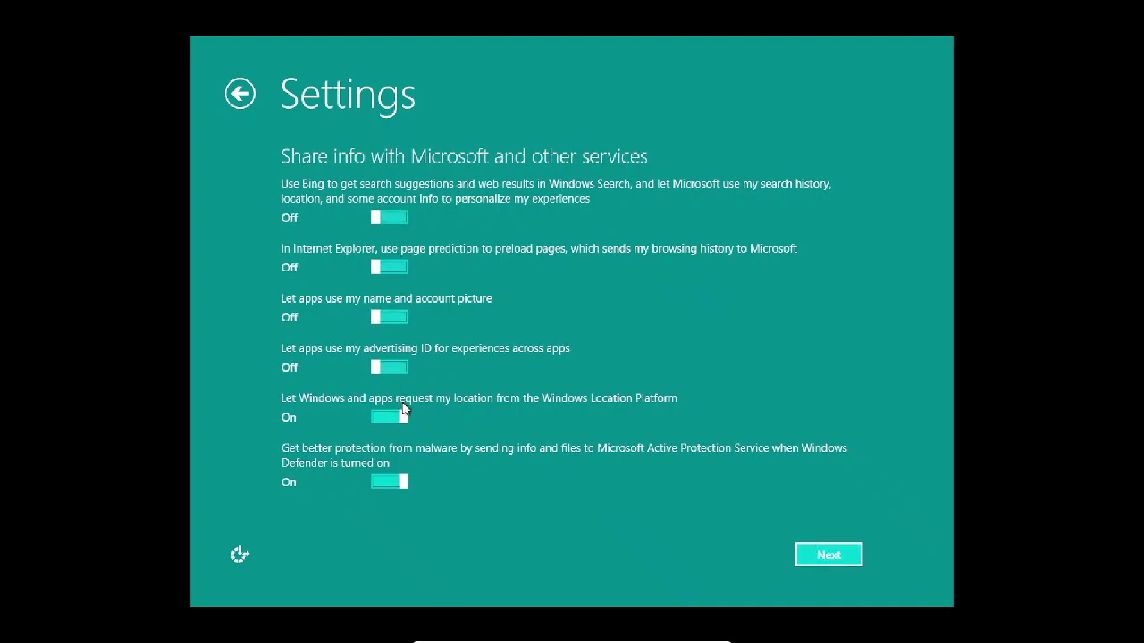
left_click(402, 411)
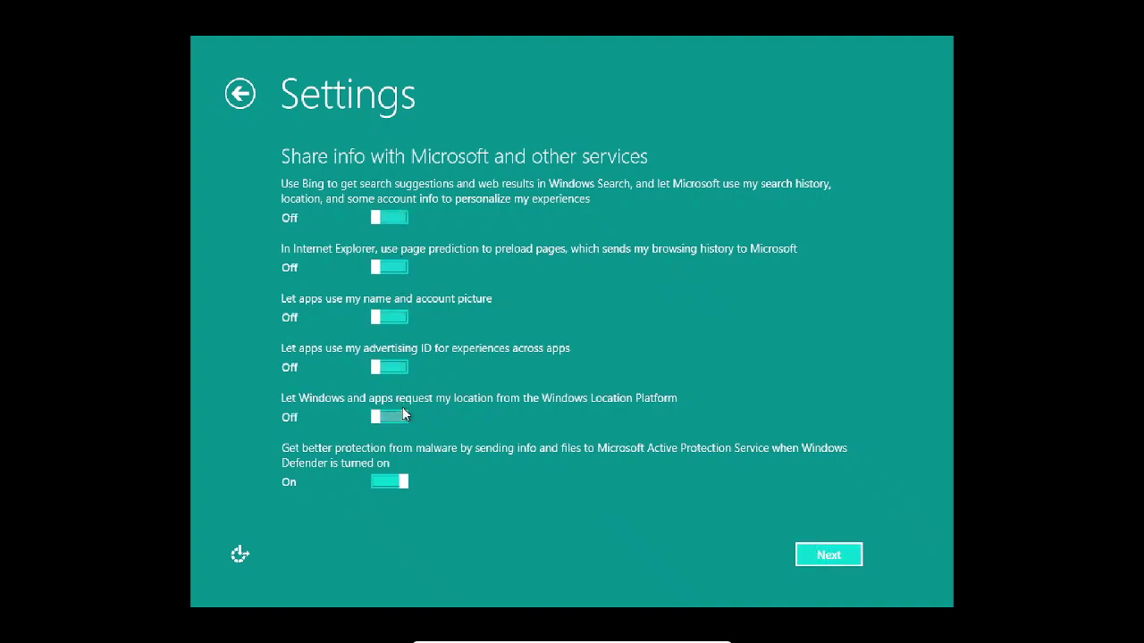
left_click(399, 479)
left_click(814, 553)
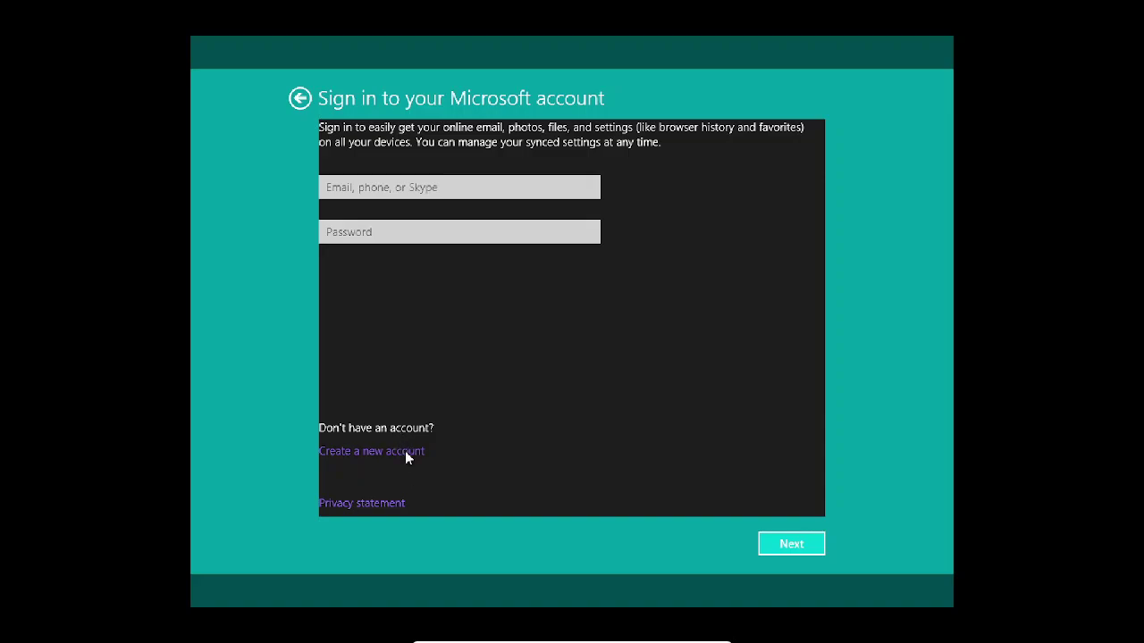
Step: Choose Create a new account on the Microsoft account sign-in page
left_click(406, 452)
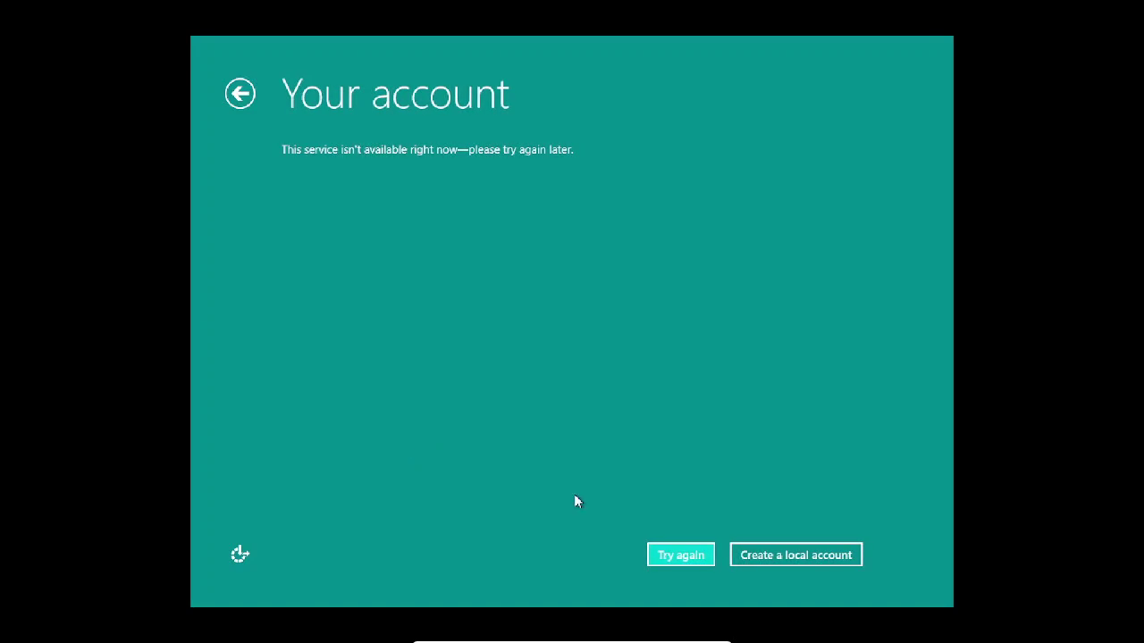
Step: Create a local account with a typed user name and no password, then finish
left_click(790, 552)
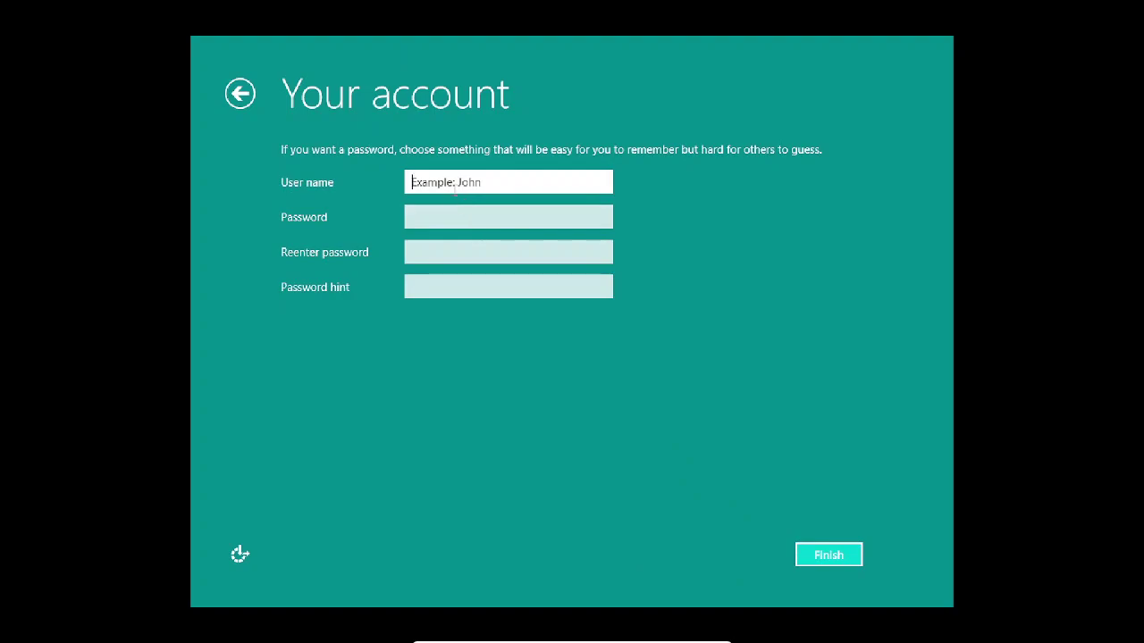
type("Wi")
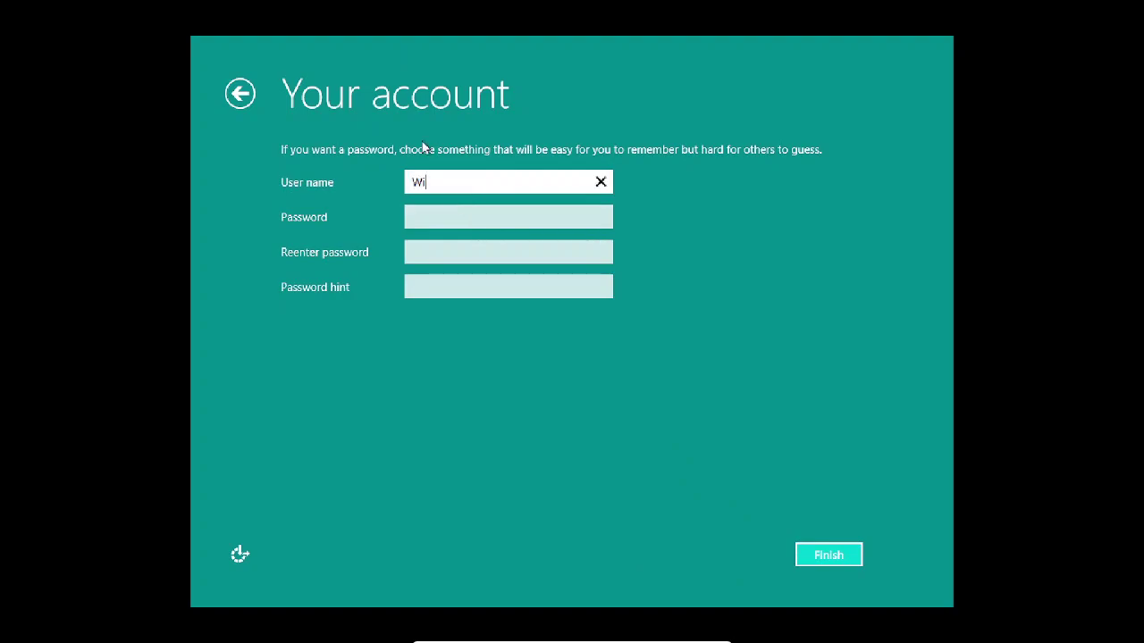
type("ndowsMed")
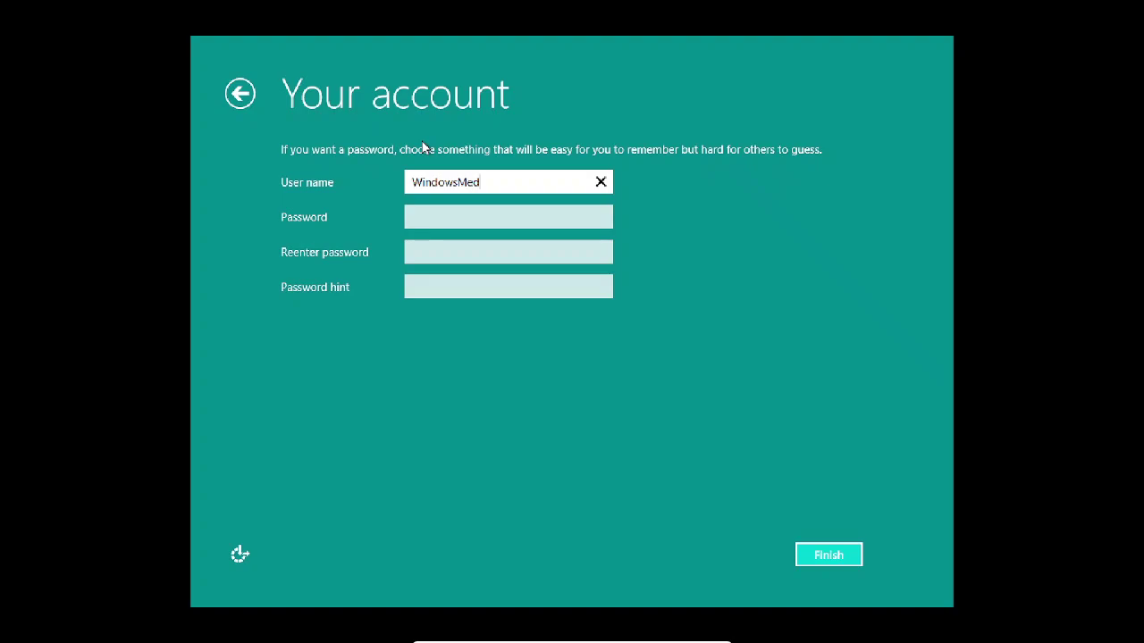
type("iacE")
key("BackSpace")
key("BackSpace")
type("Centras")
left_click(809, 555)
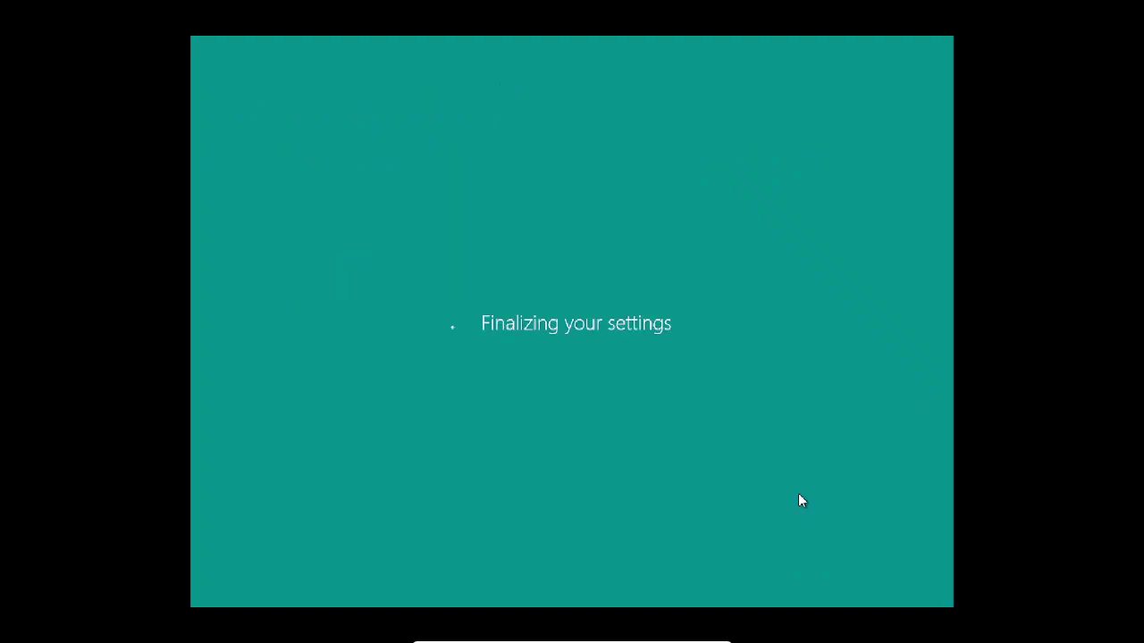